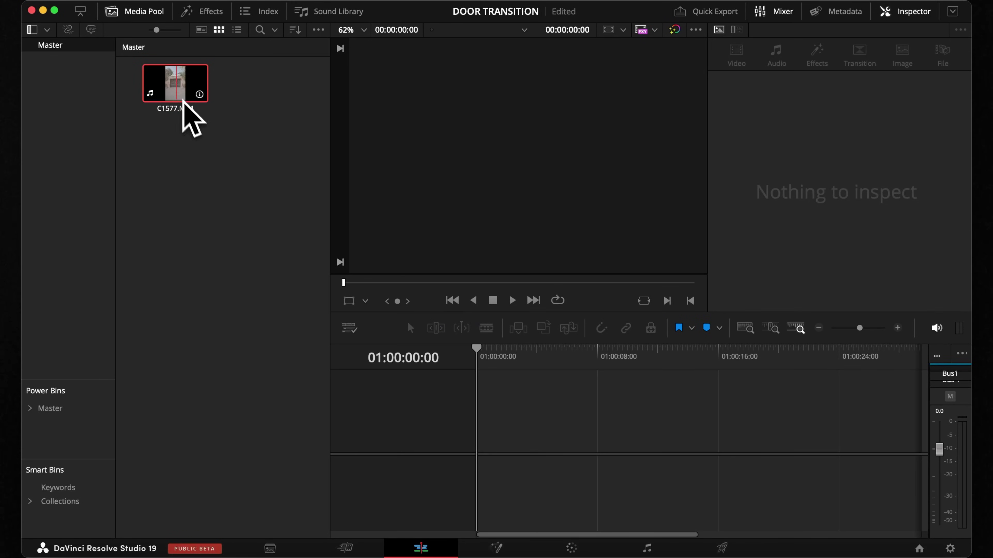
Place C1577.MP4 at the start of a new timeline, split it at 01:00:02:01 and delete the opening part without leaving a gap
drag(183, 106, 483, 455)
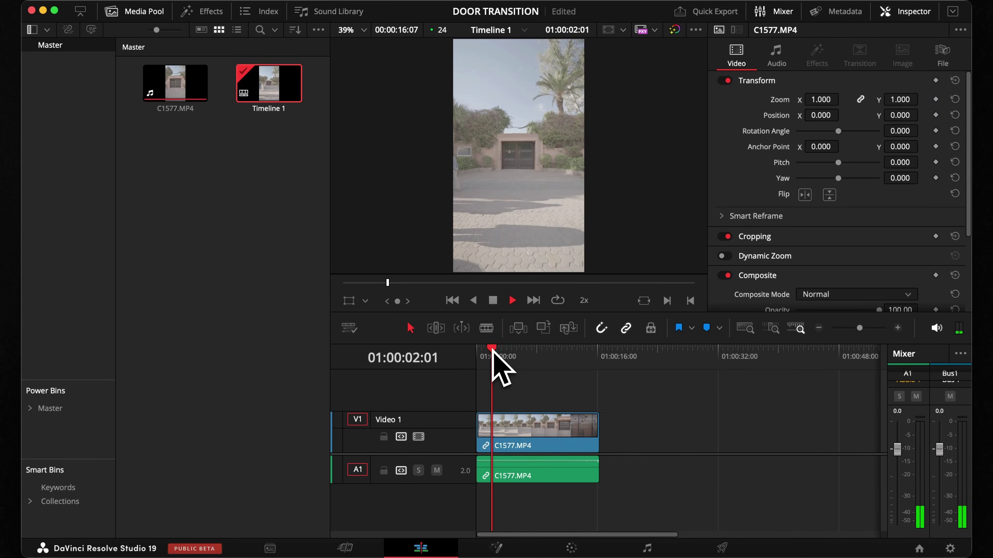
key(super+b)
click(495, 432)
key(Delete)
Play the clip up to the door close-up and remove its remaining end, keeping about 9 seconds
key(space)
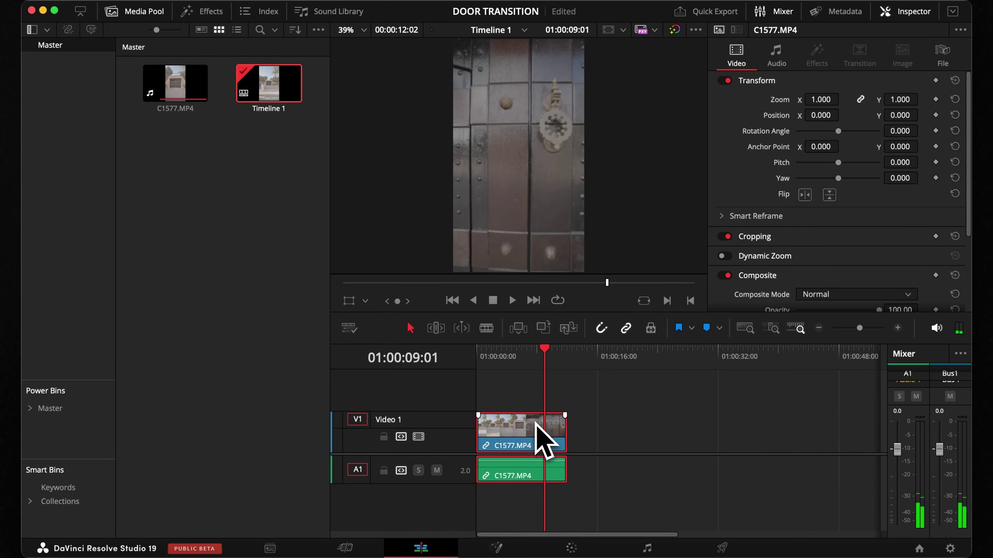
key(space)
click(565, 434)
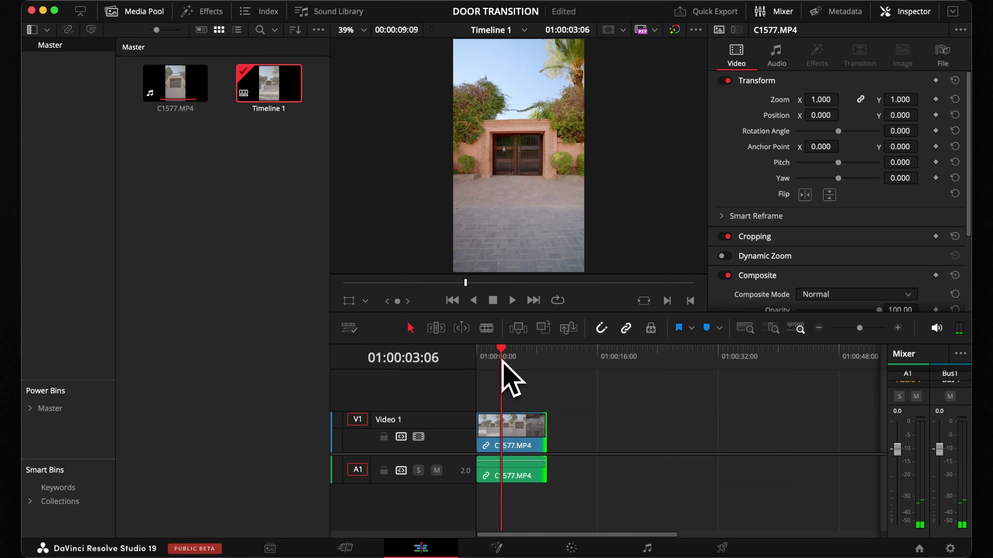
Convert the video clip into a Fusion clip and open it in Fusion at 01:00:03:08
right_click(512, 442)
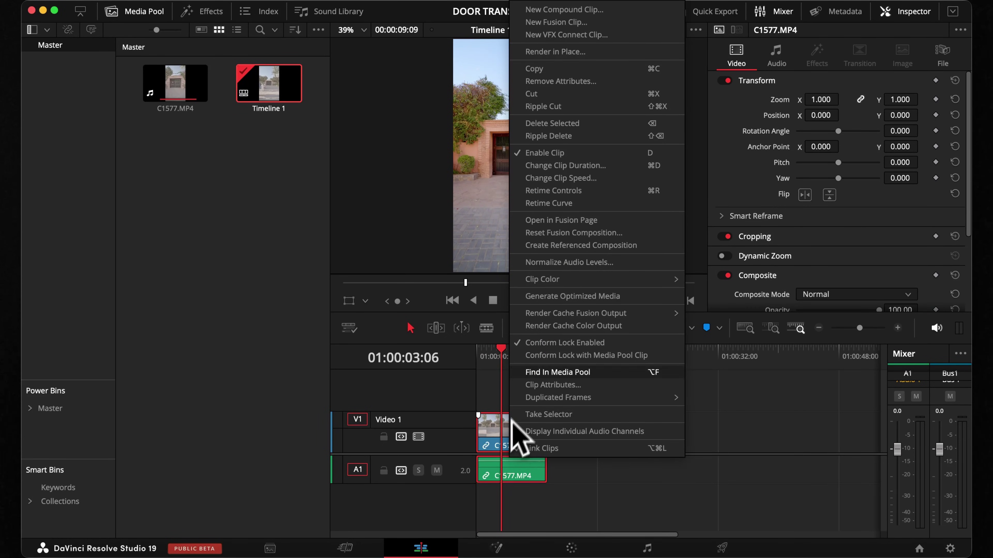
click(544, 22)
click(502, 356)
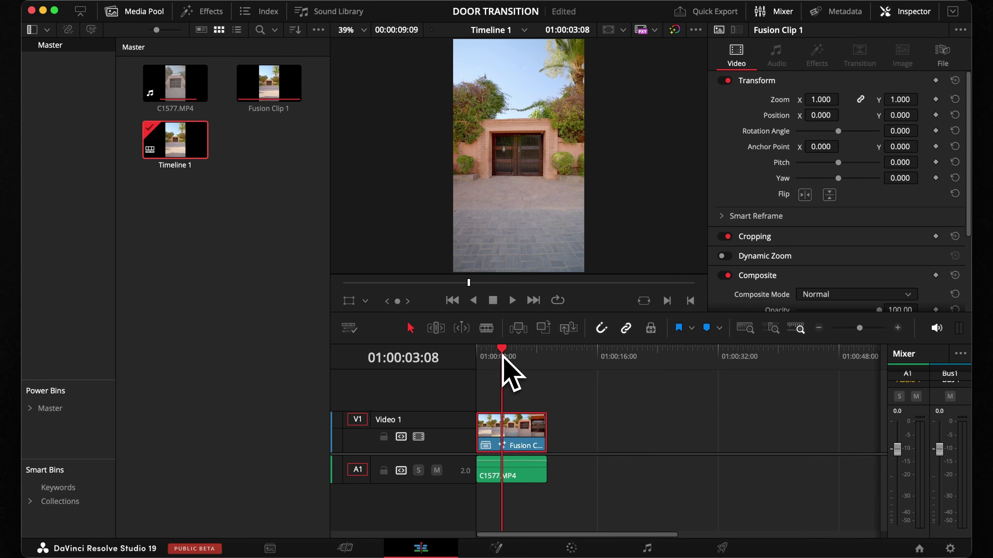
click(496, 548)
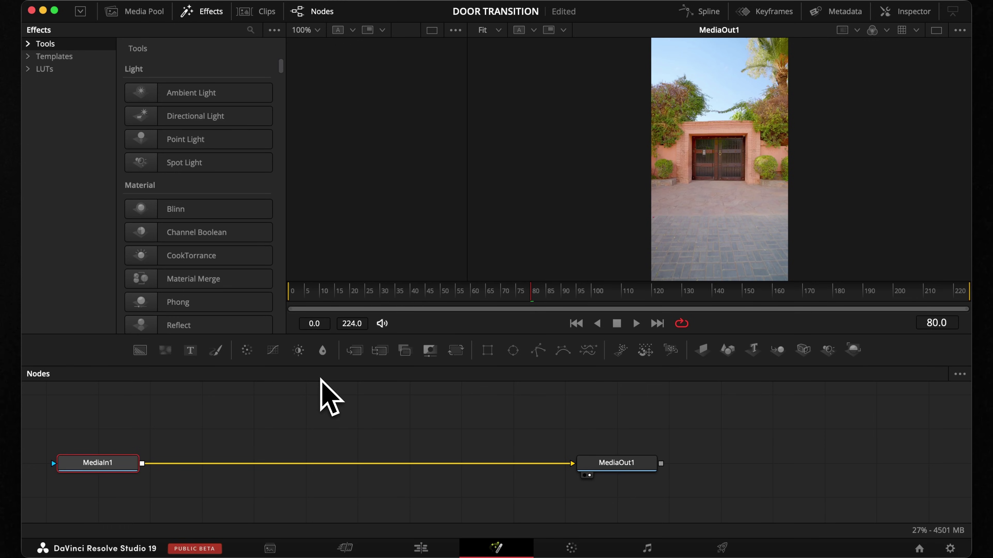
Go to frame 85 and add a Polygon mask to the MediaIn1 node
mouse_move(541, 298)
mouse_down()
mouse_move(617, 296)
mouse_move(552, 296)
mouse_up()
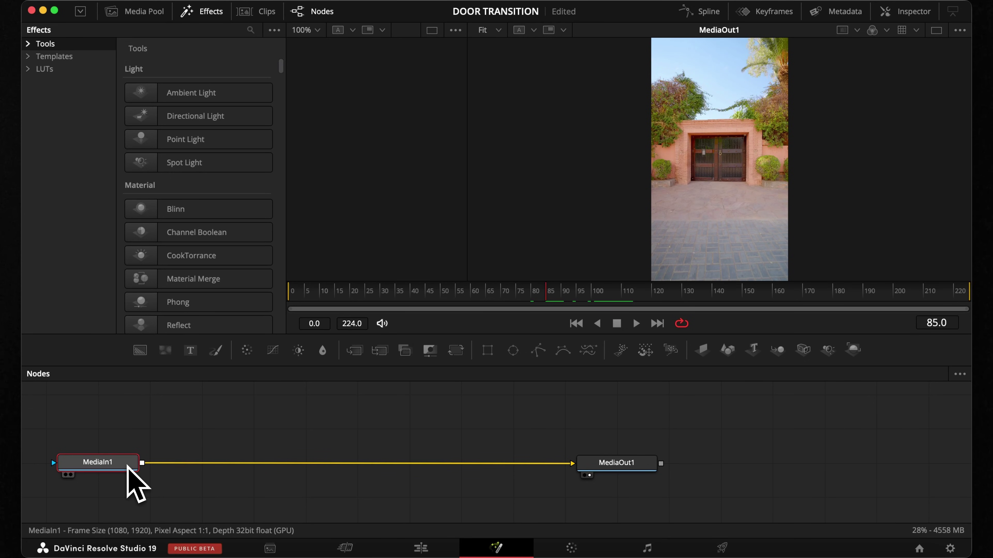
key(shift+space)
text(po)
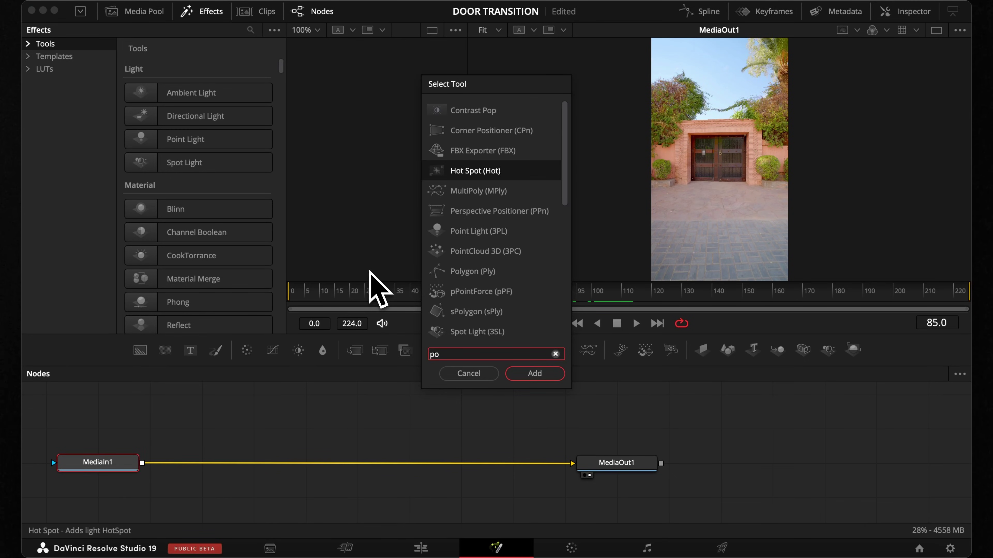
text(lygon)
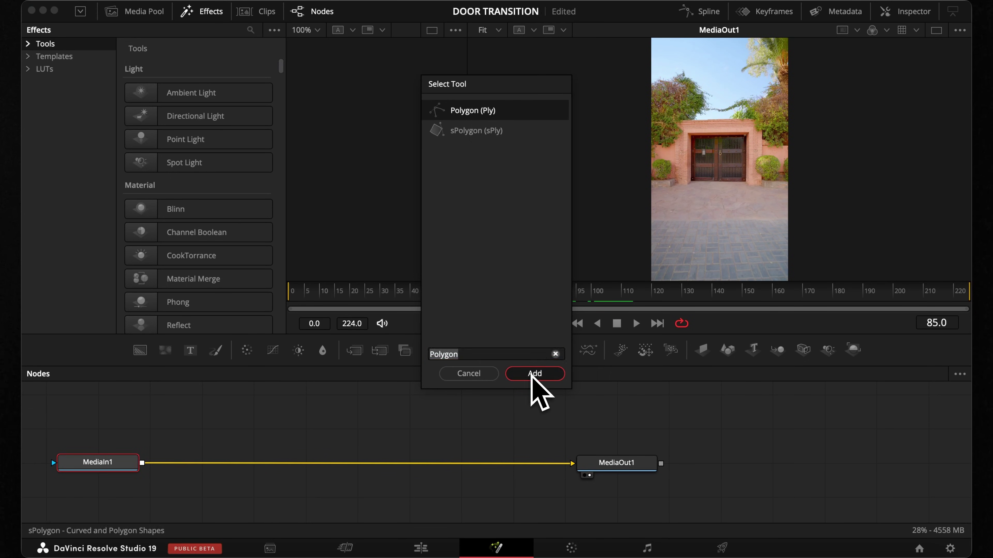
click(534, 374)
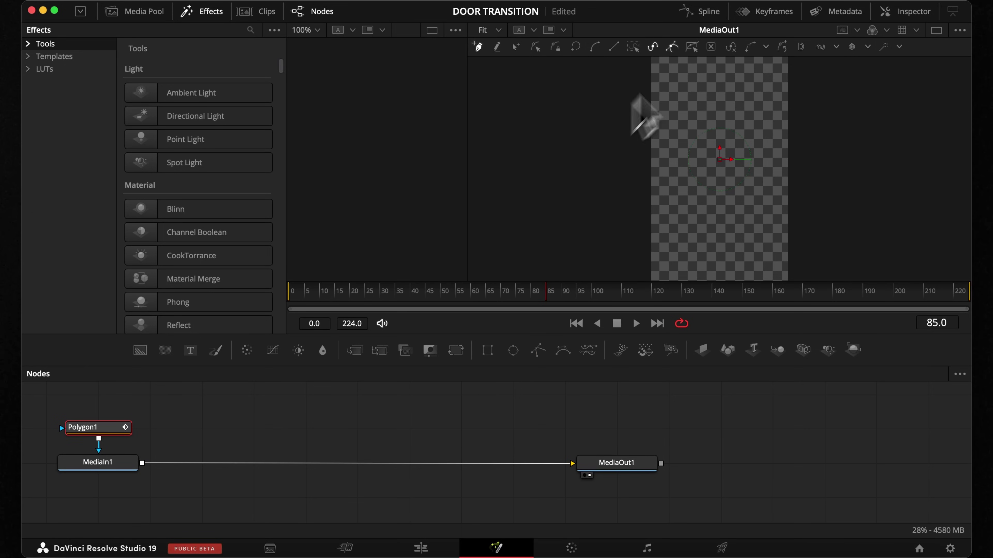
Invert the polygon mask and trace it along the door's bottom and right edges
click(901, 13)
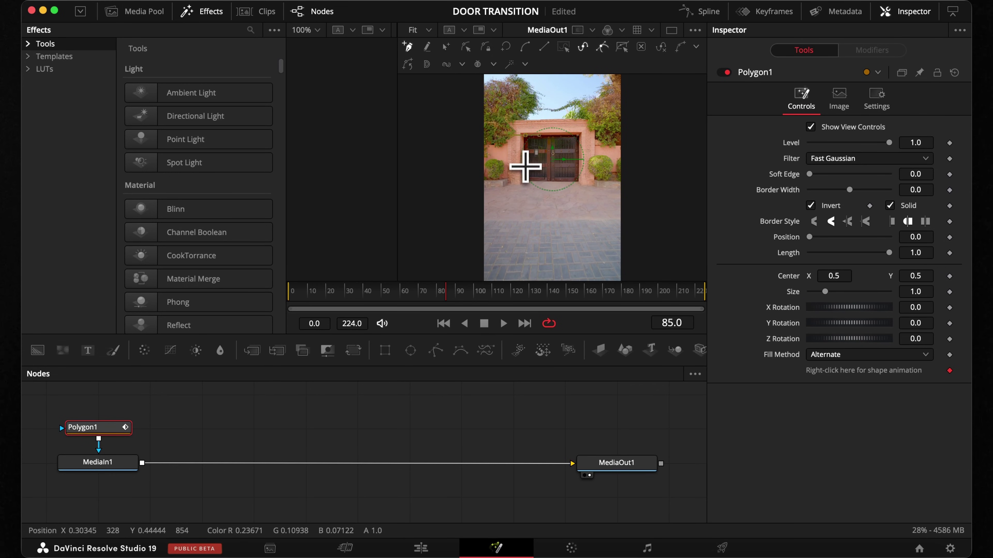
scroll(524, 178, up, 4)
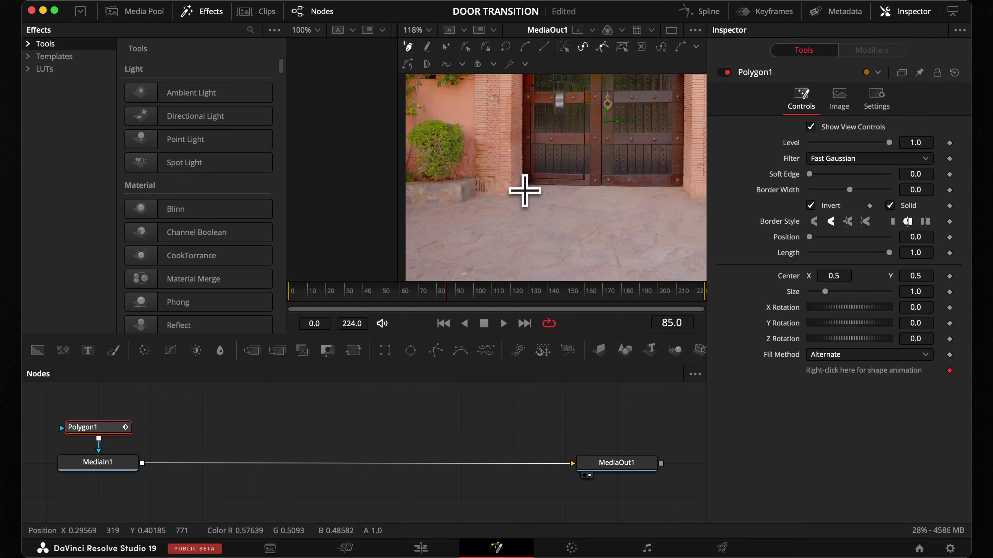
scroll(523, 184, up, 3)
scroll(697, 199, up, 3)
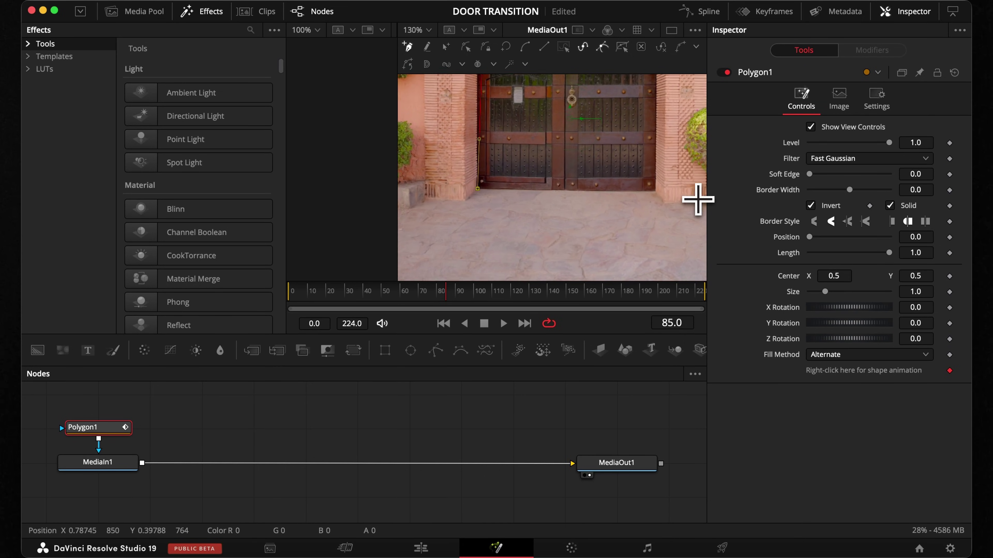
scroll(590, 178, up, 5)
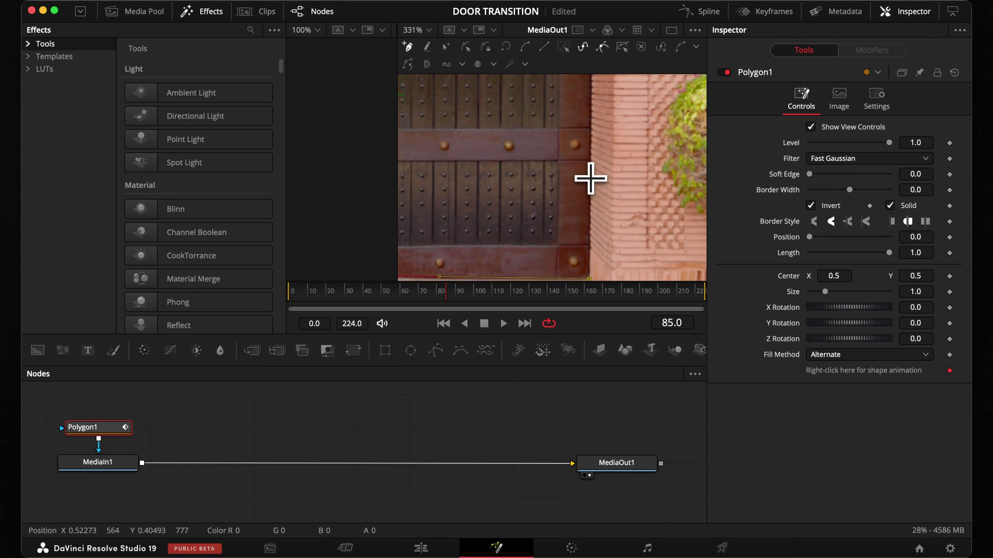
scroll(590, 178, up, 6)
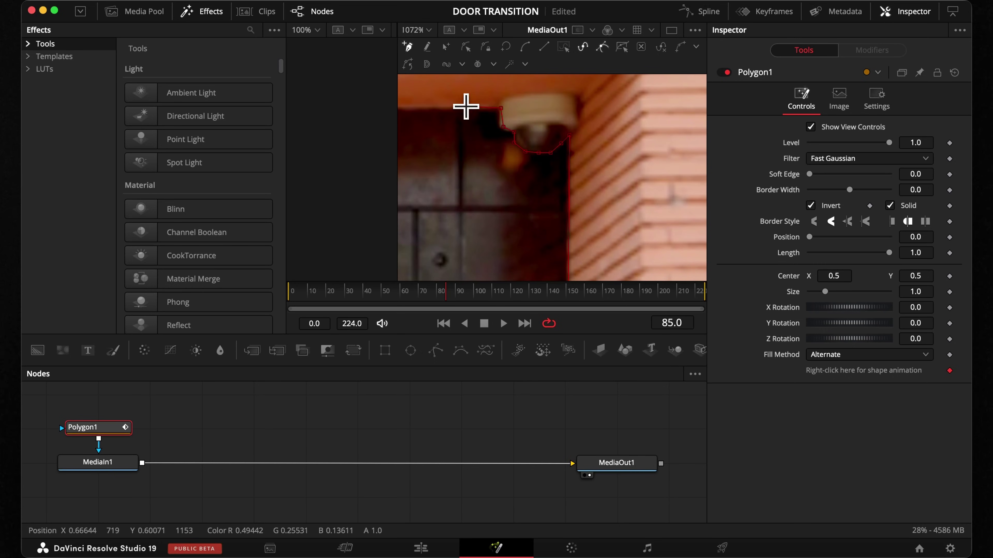
Trace the mask closely around the dome camera at the door's top-right corner
scroll(536, 205, up, 4)
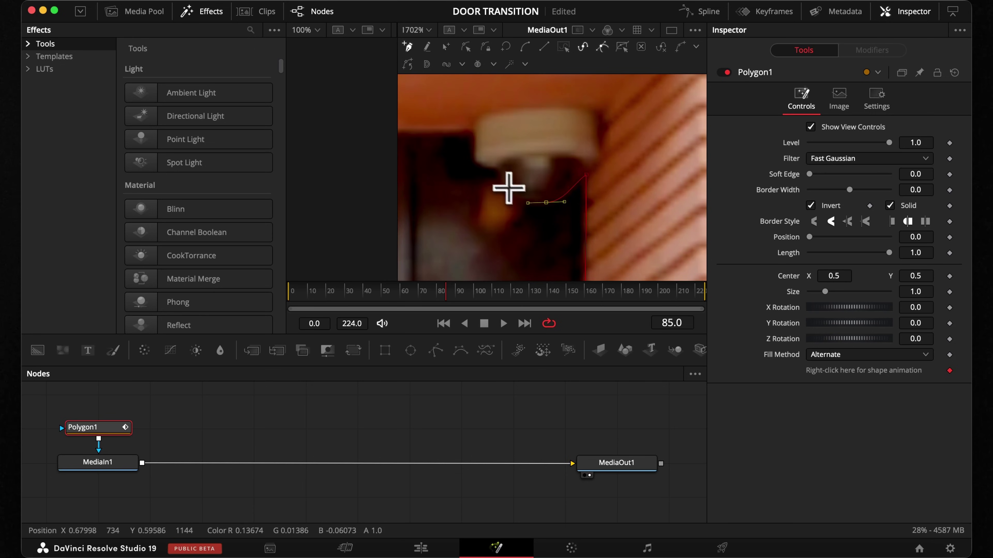
drag(508, 189, 501, 169)
click(474, 160)
click(472, 126)
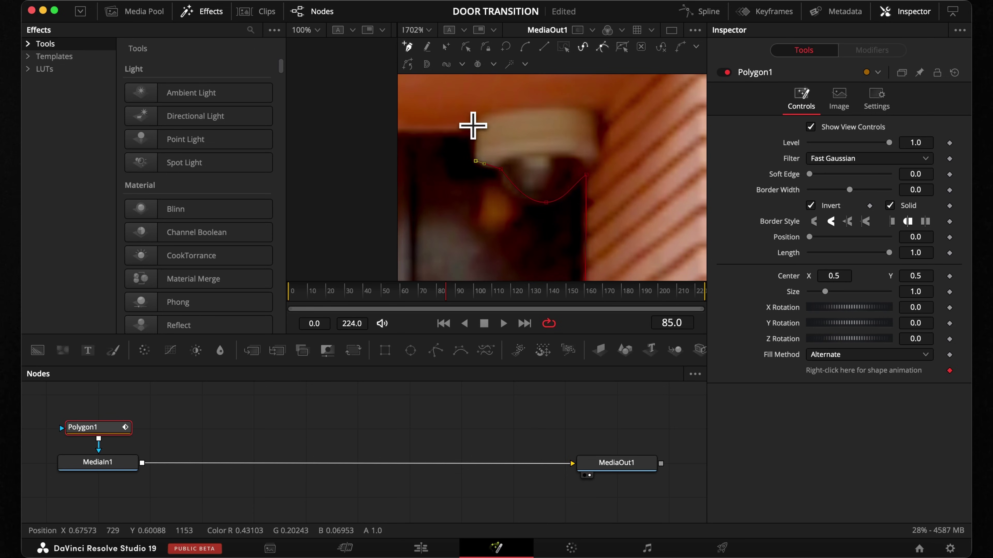
Continue the mask along the door's top edge and close the polygon at the top-left corner
scroll(481, 147, down, 8)
scroll(485, 149, left, 10)
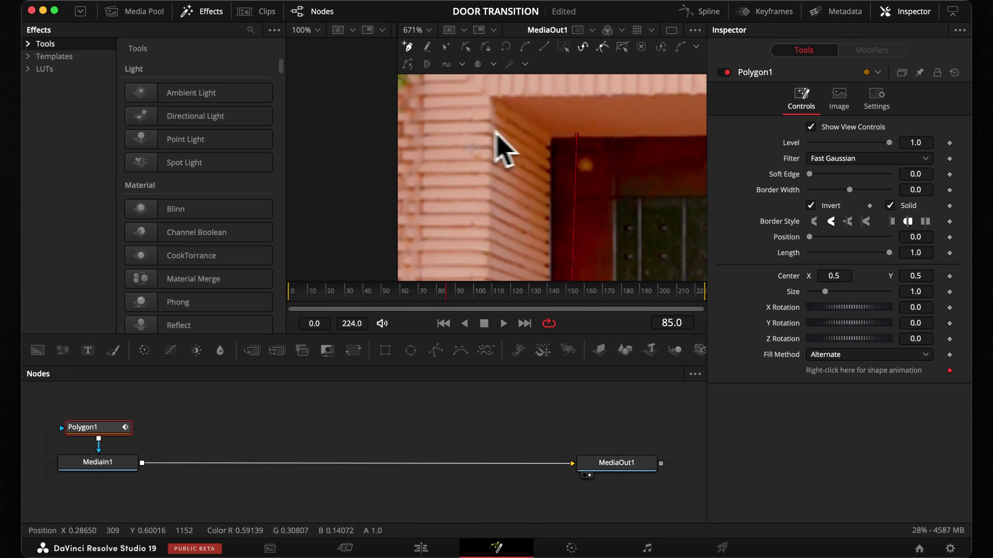
click(576, 135)
scroll(552, 155, down, 10)
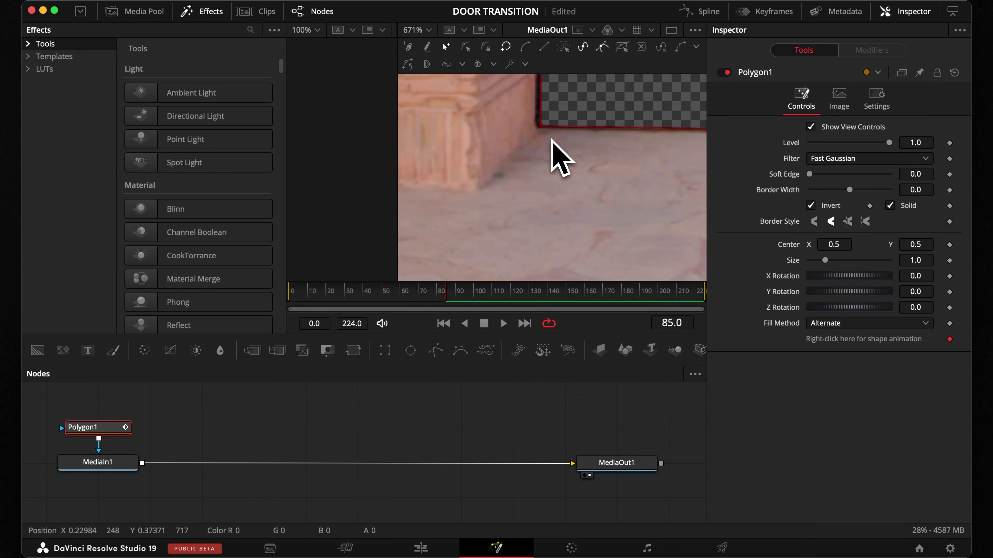
scroll(543, 166, right, 8)
scroll(524, 181, down, 6)
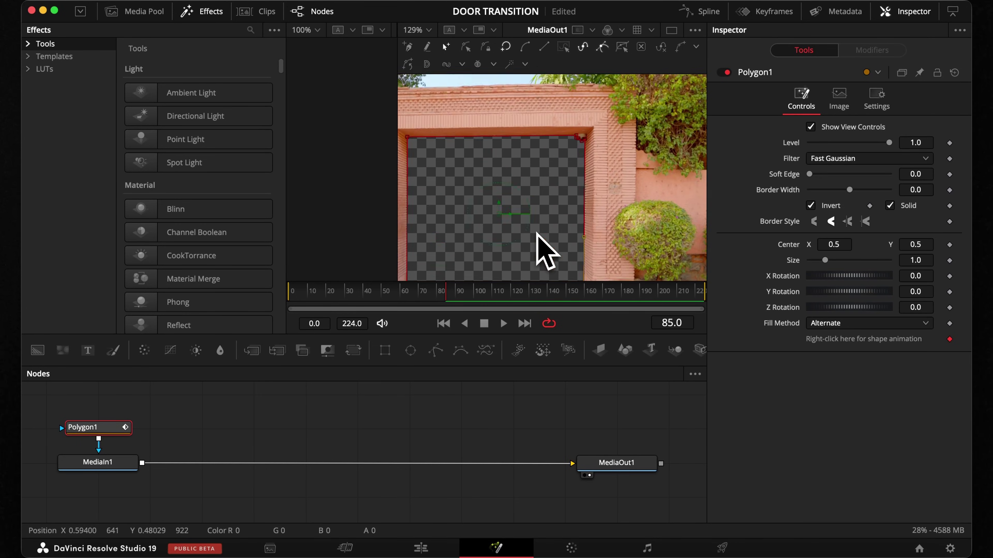
Toggle the mask's Invert option to compare the isolated door with the cutout, leaving it enabled
click(811, 205)
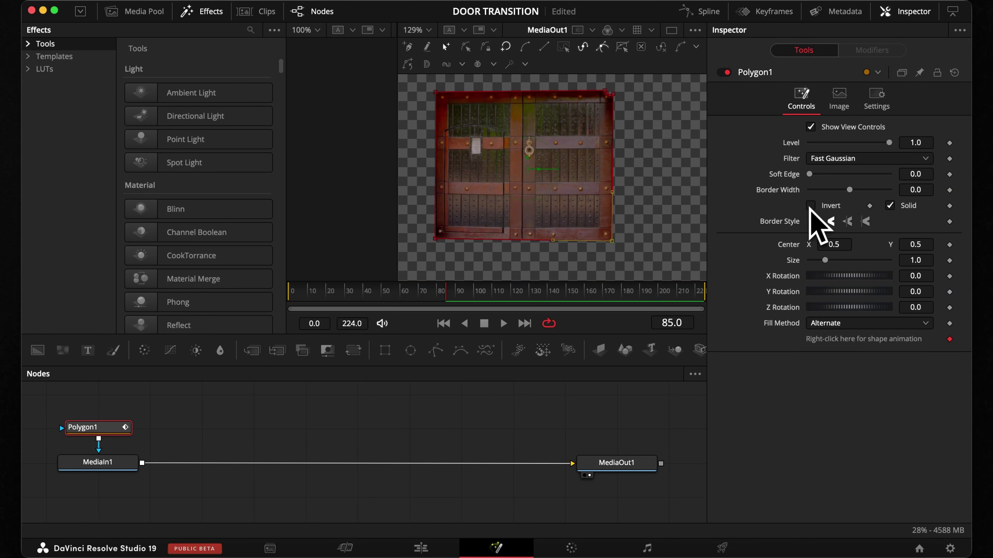
click(810, 206)
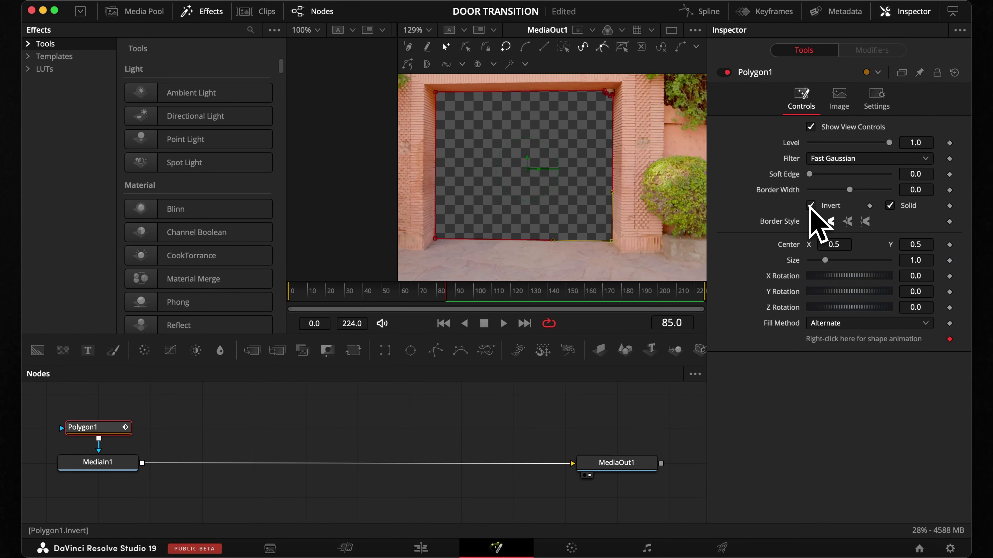
click(810, 206)
click(810, 205)
scroll(637, 176, left, 1)
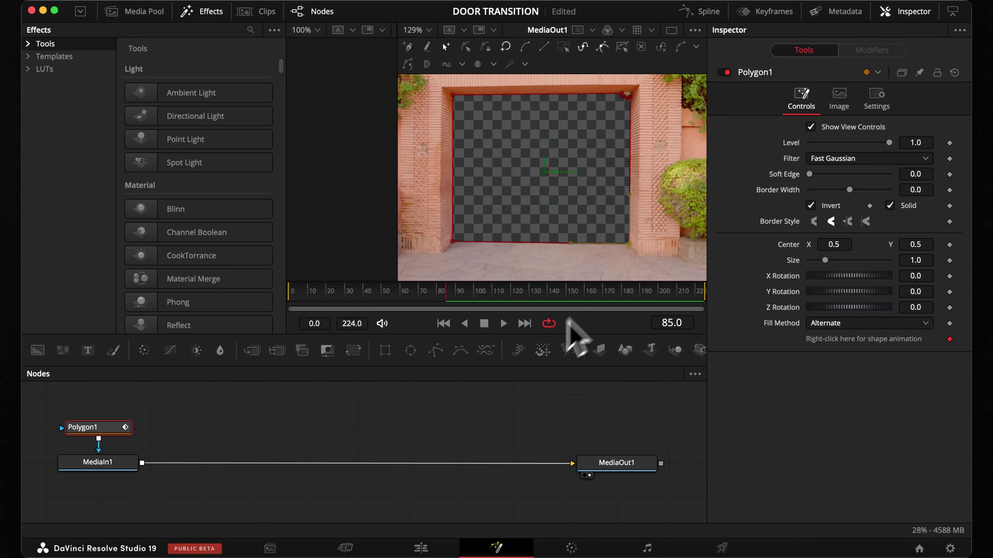
Compare the mask with the door opening at frame 95 and return to frame 85
click(461, 293)
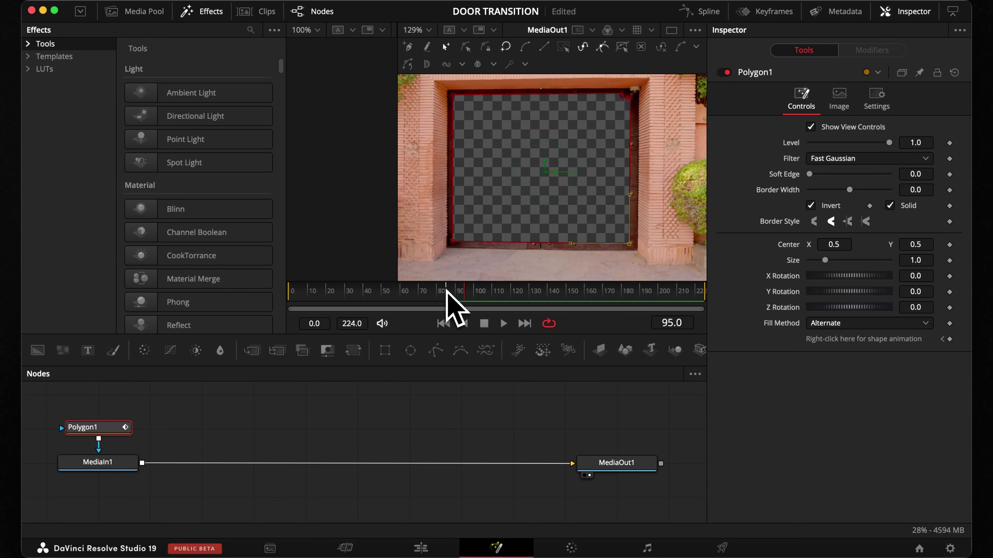
mouse_move(450, 294)
mouse_down()
mouse_move(573, 295)
mouse_move(447, 302)
mouse_up()
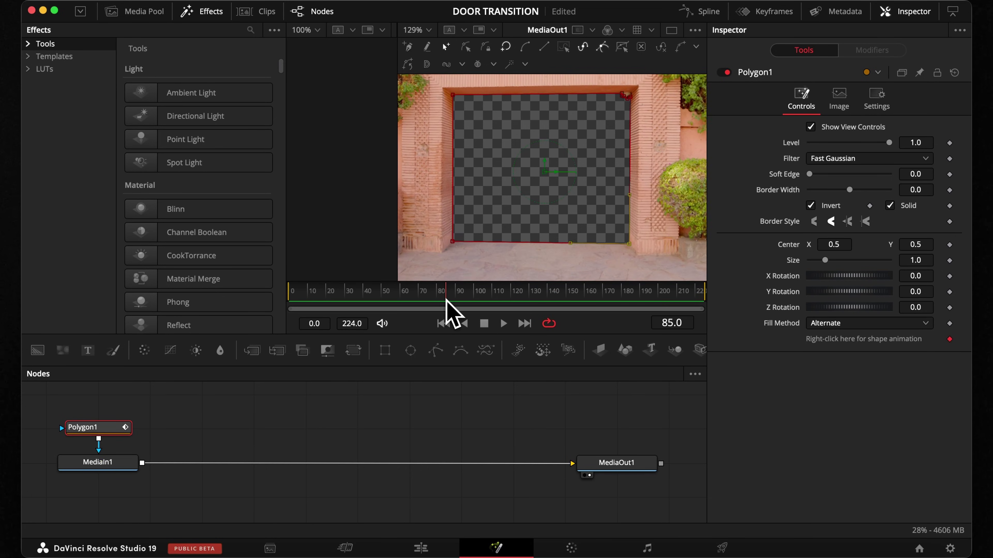
scroll(525, 219, down, 2)
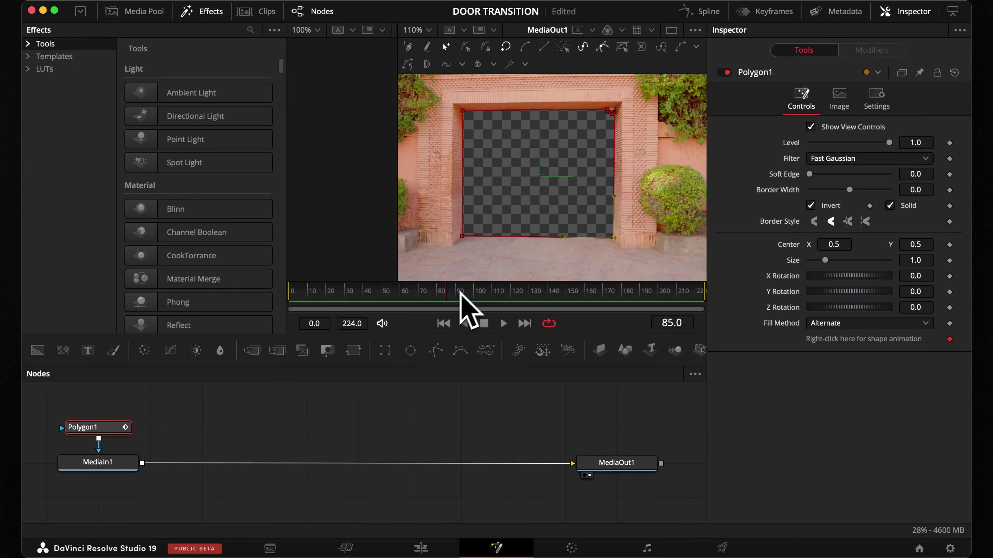
At frame 161, move the mask points onto the door's corners and check the outline by toggling Invert
drag(459, 296, 529, 295)
scroll(578, 237, down, 6)
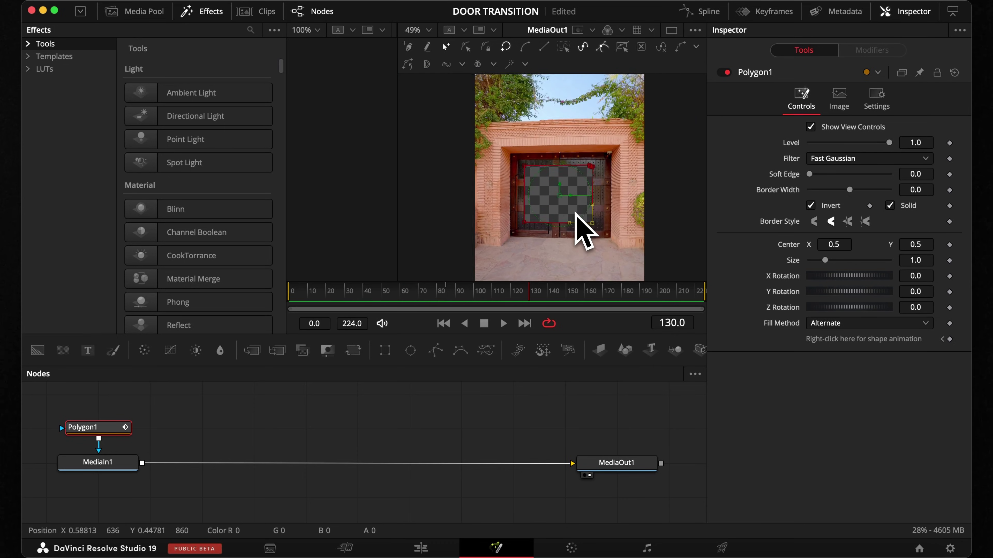
mouse_move(602, 299)
mouse_down()
mouse_move(622, 301)
mouse_move(587, 303)
mouse_up()
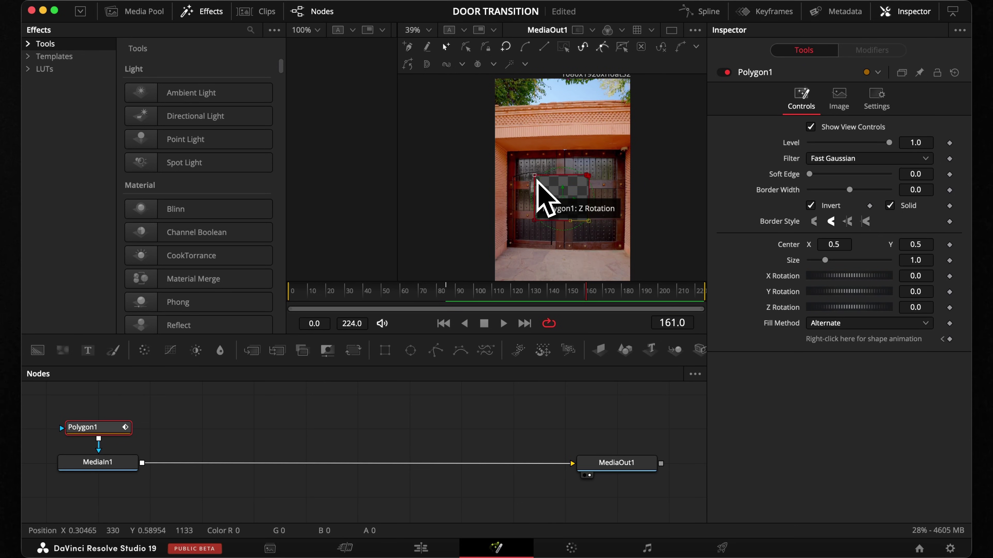
drag(535, 176, 508, 154)
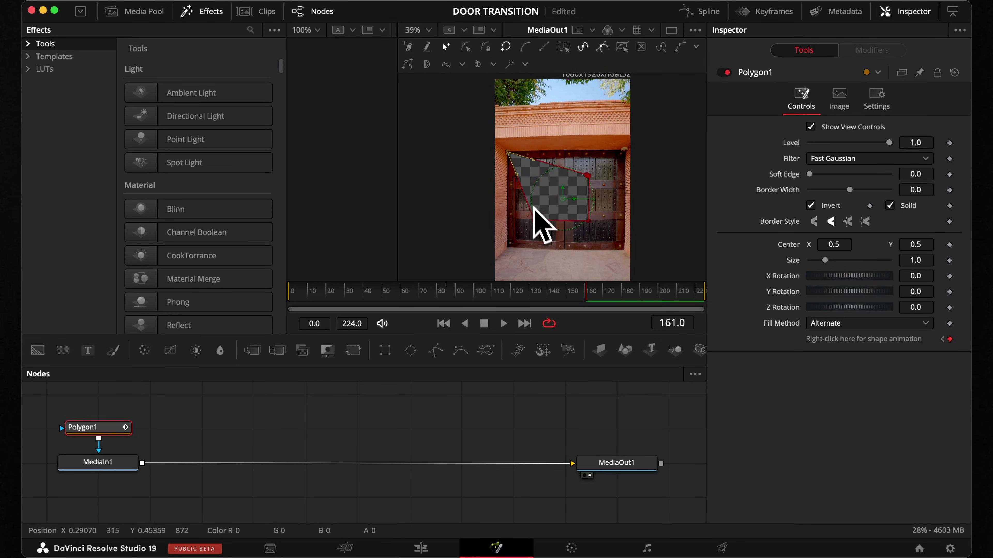
scroll(547, 207, up, 15)
scroll(573, 211, down, 15)
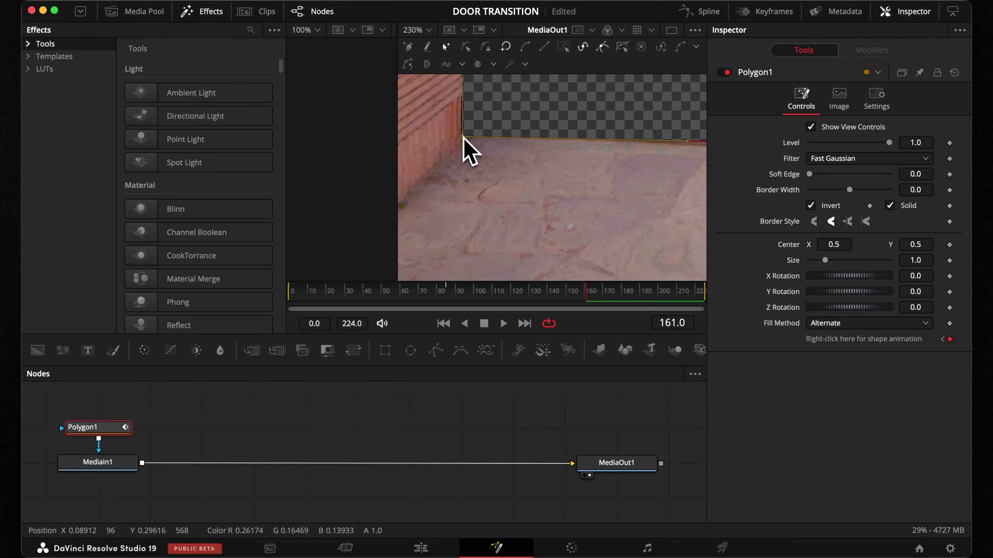
click(811, 206)
click(812, 206)
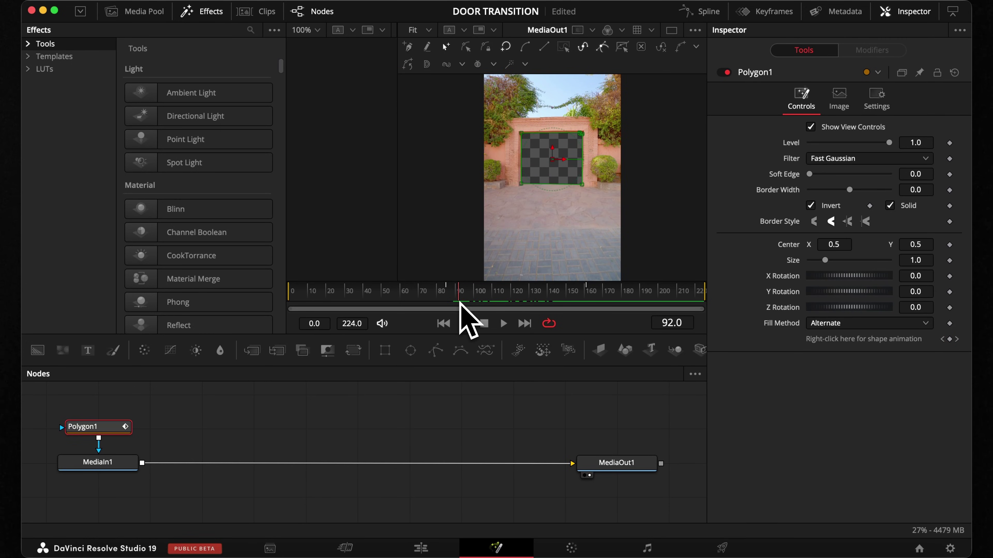
At frame 125, align the mask's left corner points with the door opening
drag(448, 294, 525, 309)
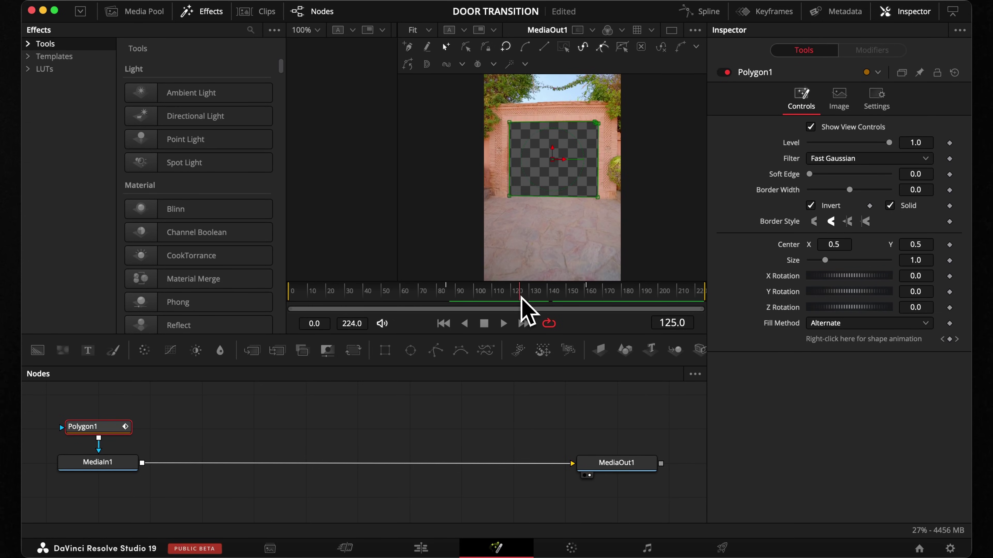
scroll(504, 156, up, 10)
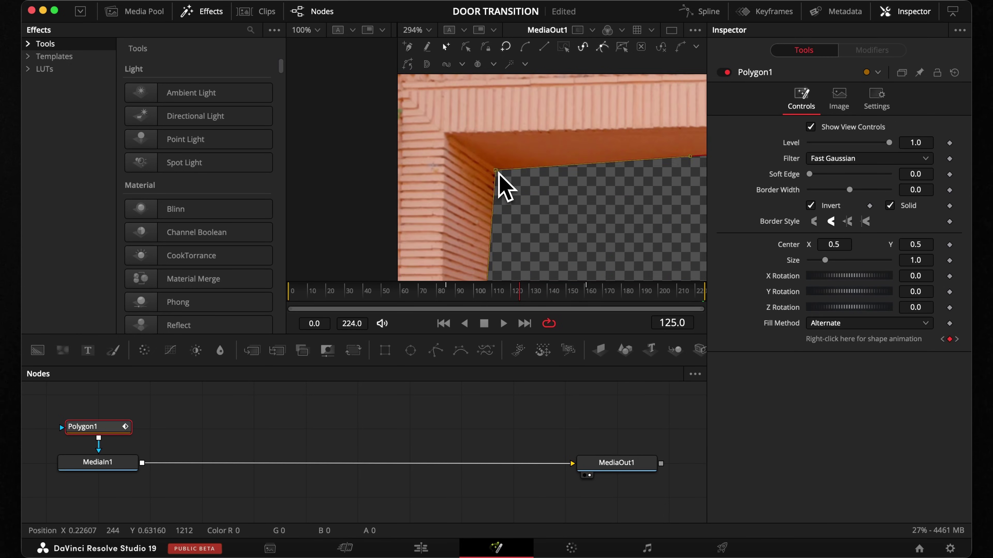
scroll(500, 192, down, 5)
scroll(457, 194, up, 5)
drag(489, 222, 497, 232)
At frame 125, fit the mask around the opening's upper-right corner and security camera, checking the outline by toggling Invert
scroll(475, 229, up, 10)
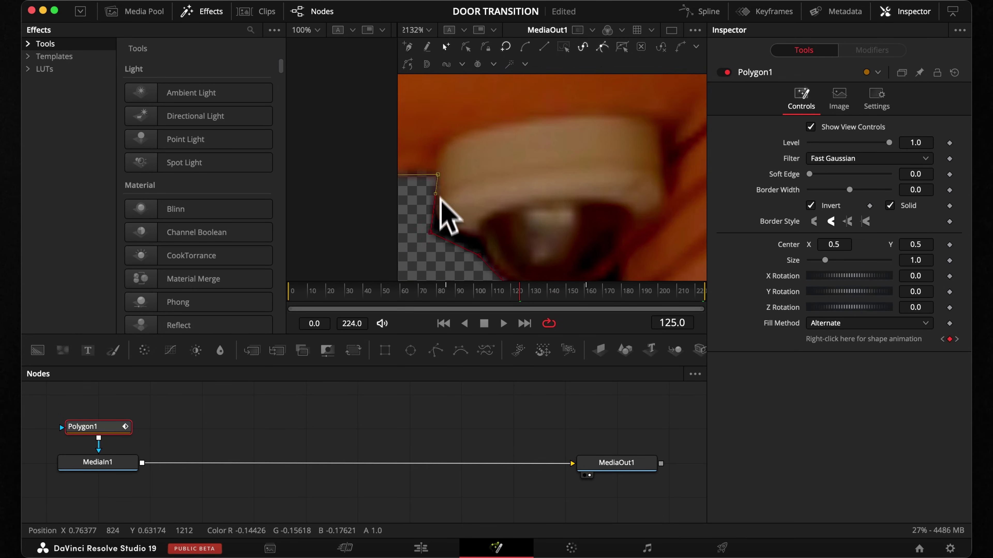
scroll(609, 199, down, 5)
scroll(609, 177, down, 10)
click(812, 206)
scroll(610, 156, up, 10)
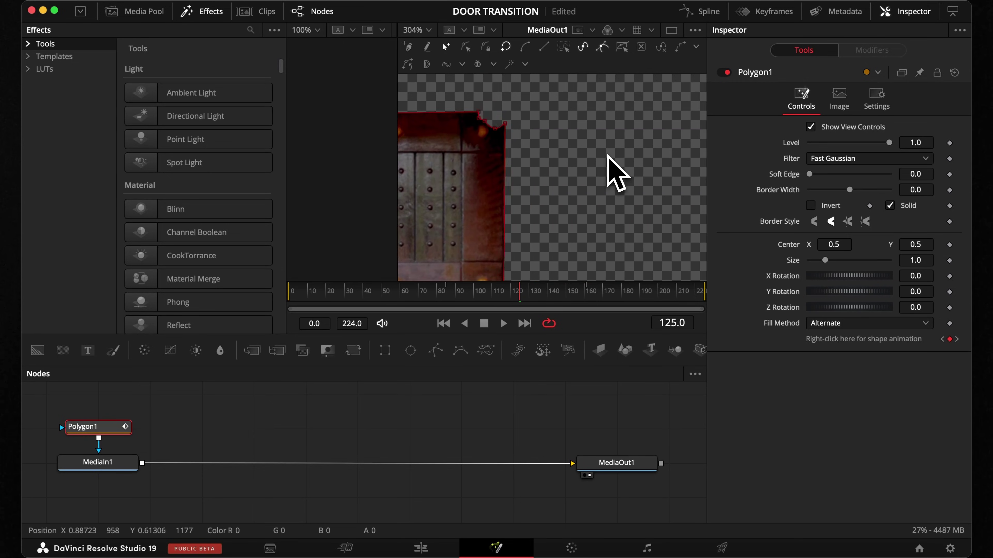
scroll(610, 156, down, 10)
click(542, 398)
click(811, 206)
click(98, 427)
At frame 104, align the mask's corner points with the edges of the door opening
drag(519, 294, 486, 295)
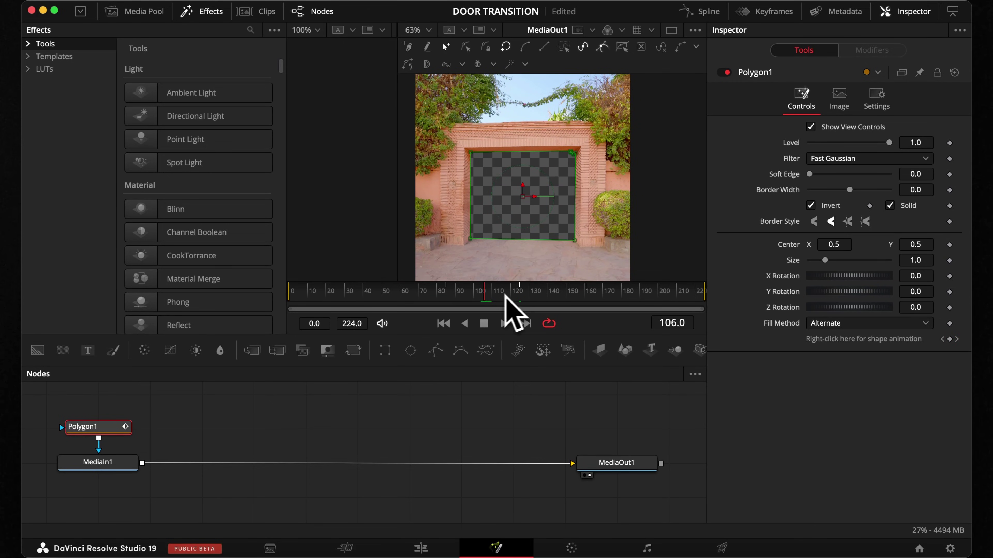
drag(486, 295, 482, 294)
scroll(484, 212, up, 5)
scroll(441, 171, up, 10)
scroll(470, 199, down, 10)
scroll(470, 199, right, 10)
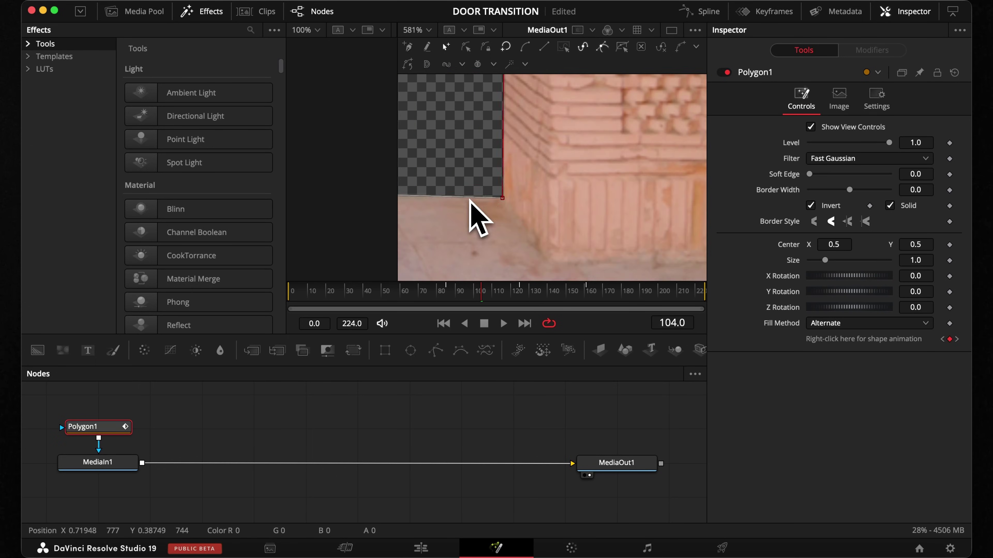
scroll(520, 174, up, 10)
scroll(521, 174, down, 8)
At frame 142, fit the mask points to the door opening and around the security camera
click(551, 294)
scroll(601, 260, up, 5)
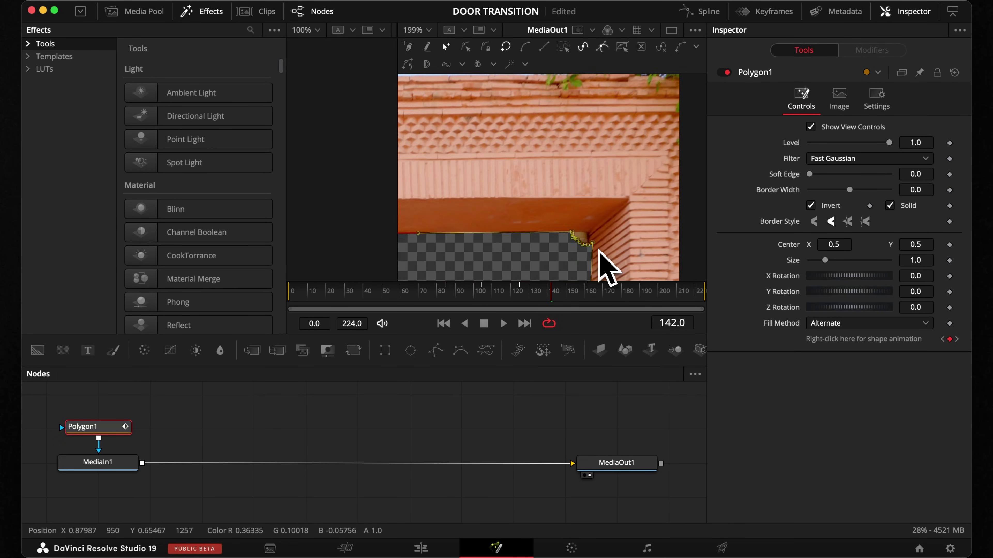
scroll(578, 243, down, 6)
scroll(517, 197, up, 4)
scroll(517, 197, down, 4)
At frame 151, match the mask points to the door's edges and the security camera's outline
click(567, 294)
scroll(636, 184, up, 8)
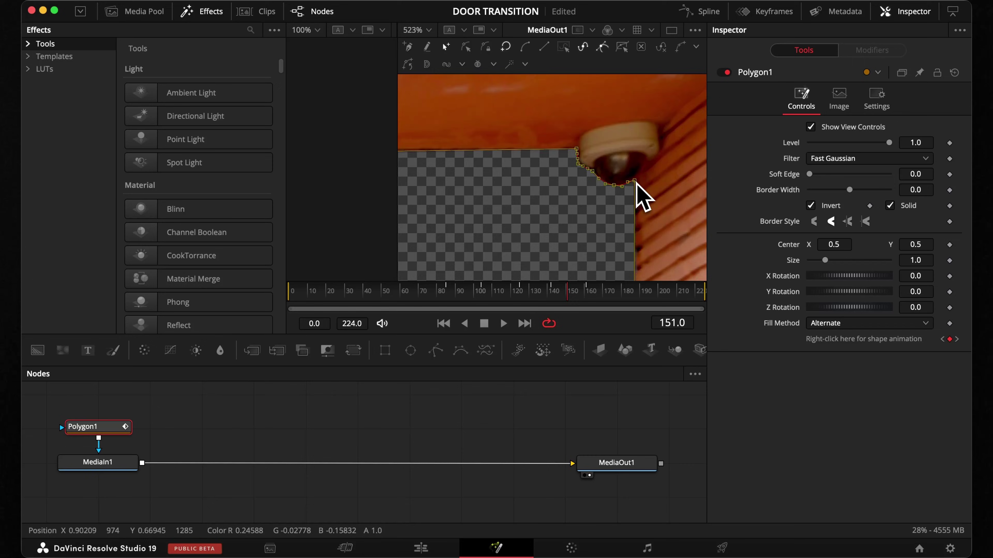
scroll(636, 184, down, 8)
scroll(536, 183, up, 4)
scroll(535, 184, down, 4)
At frame 133, move the mask's corner points onto the corners of the door opening
click(536, 293)
scroll(621, 143, up, 6)
scroll(621, 143, down, 6)
scroll(564, 125, up, 8)
scroll(564, 125, down, 8)
scroll(538, 159, up, 8)
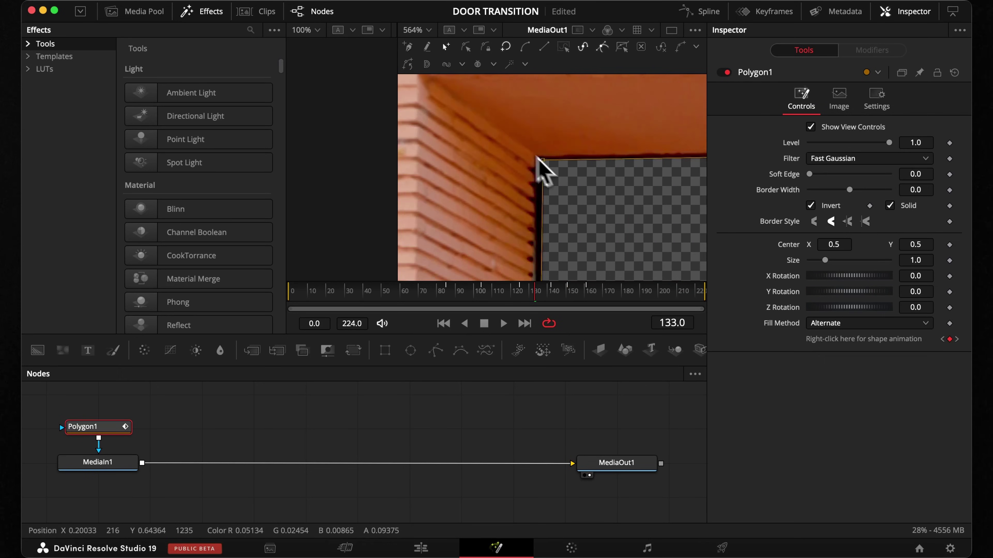
scroll(538, 159, down, 8)
Play back the masked shot to check how the mask follows the door opening
mouse_move(515, 297)
mouse_down()
mouse_move(561, 301)
mouse_move(479, 300)
mouse_move(567, 305)
mouse_move(506, 311)
mouse_up()
key(space)
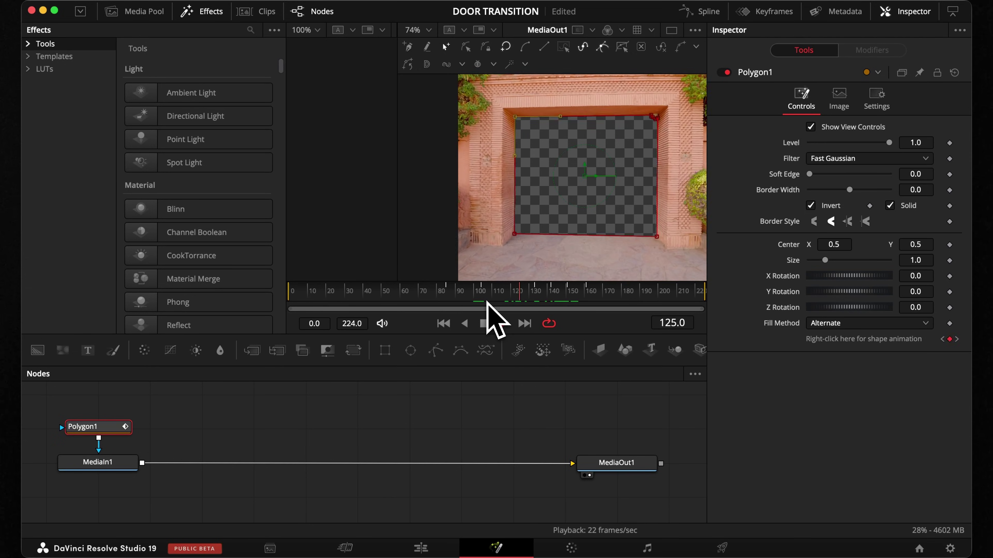
key(space)
From frame 174 to frame 204, reshape the mask to follow the enlarging door until it extends past the frame edges
drag(588, 292, 606, 296)
scroll(583, 221, down, 5)
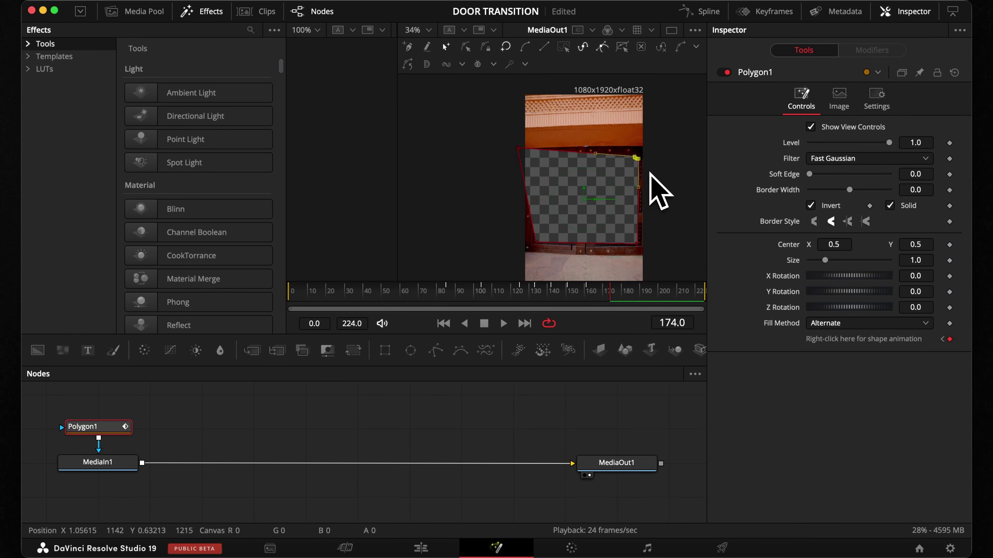
scroll(539, 221, down, 2)
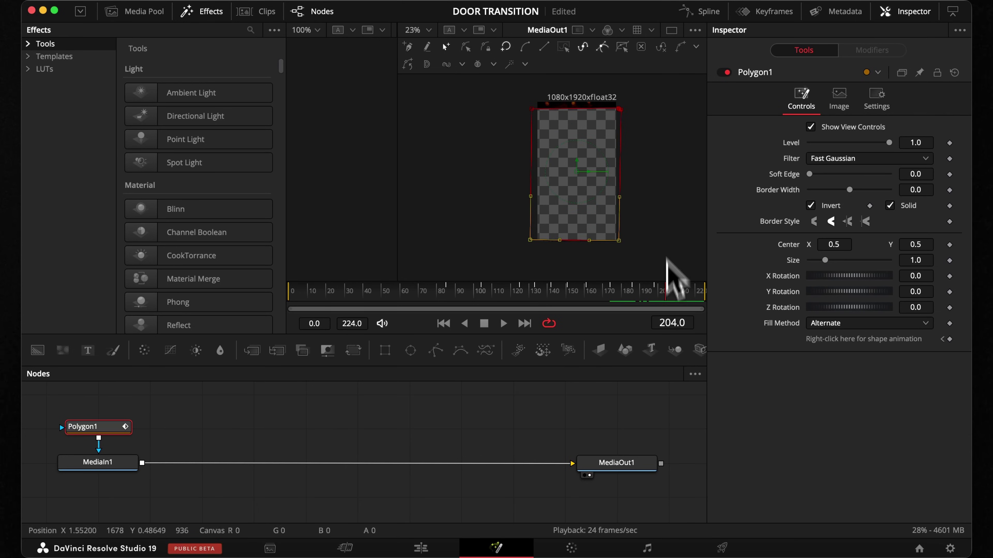
Disable Invert on the mask, play back the isolated door to check its edges, and re-enable Invert
drag(664, 290, 536, 309)
click(811, 205)
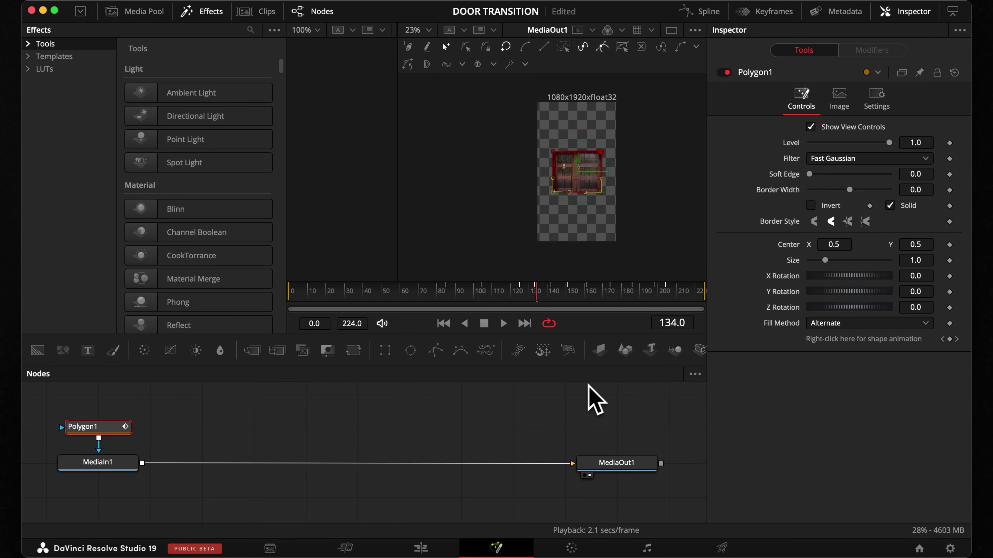
key(space)
scroll(671, 97, up, 3)
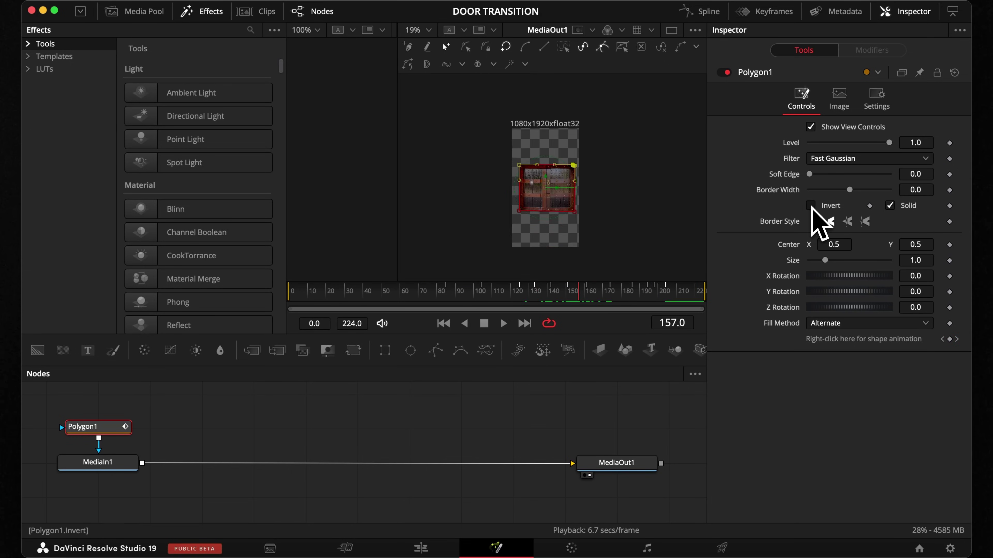
click(811, 206)
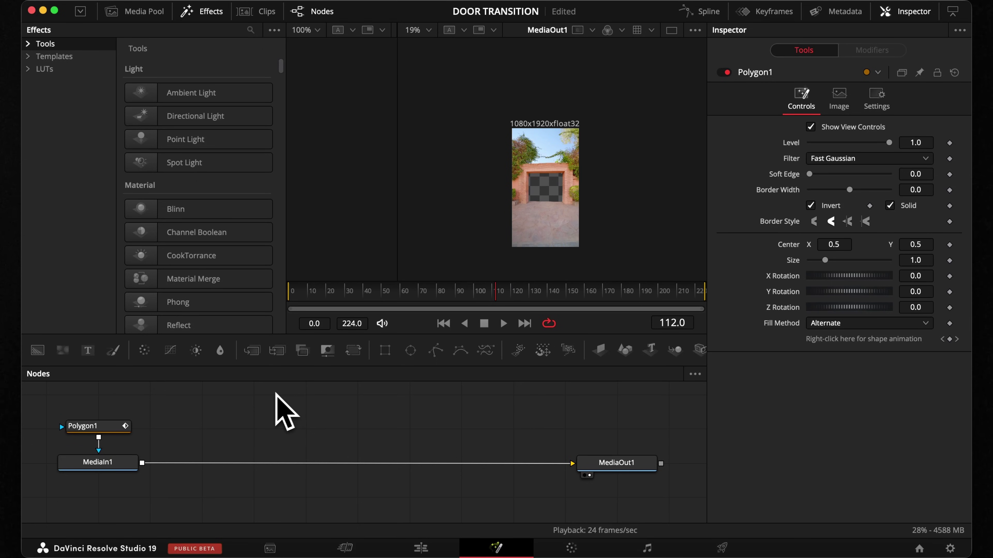
Duplicate the MediaIn1 and Polygon1 nodes and place the copies beside the originals
drag(259, 397, 81, 484)
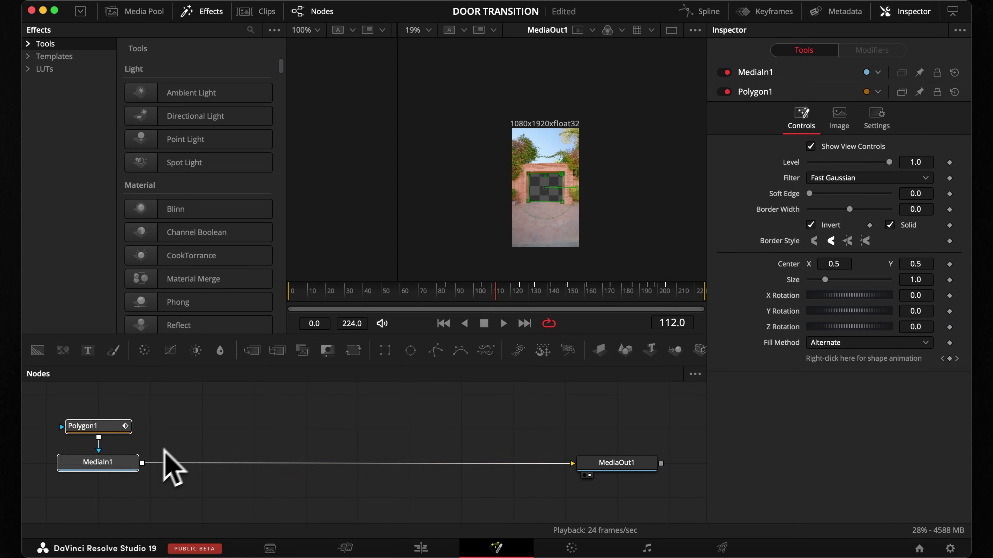
click(203, 433)
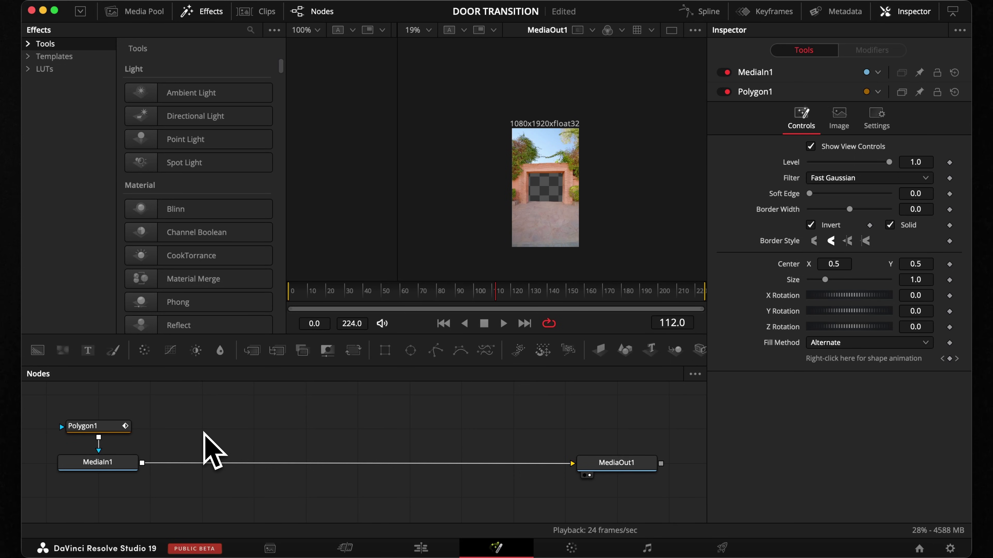
key(cmd+v)
drag(204, 432, 281, 414)
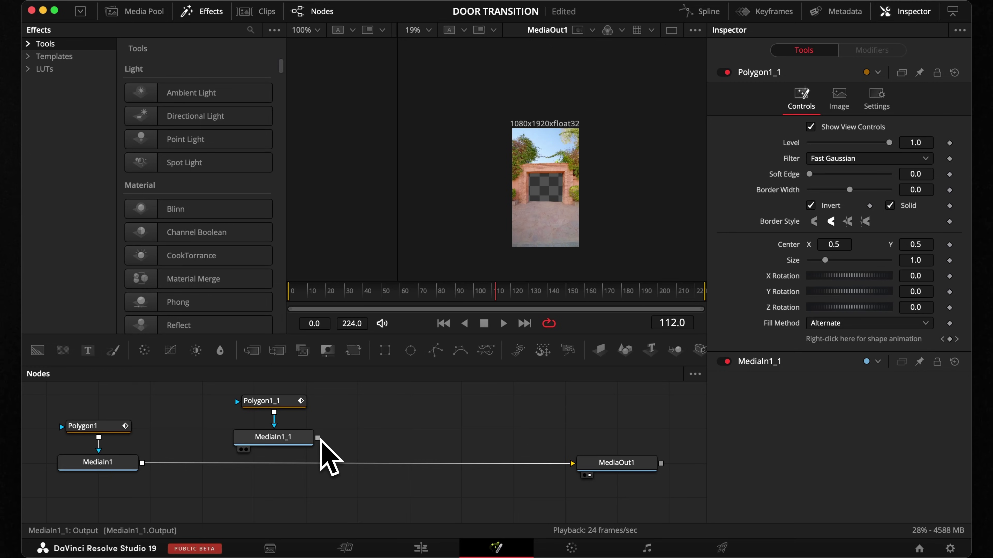
Merge the duplicated MediaIn1_1 over MediaIn1 and line up its nodes above the Merge node
drag(318, 438, 145, 466)
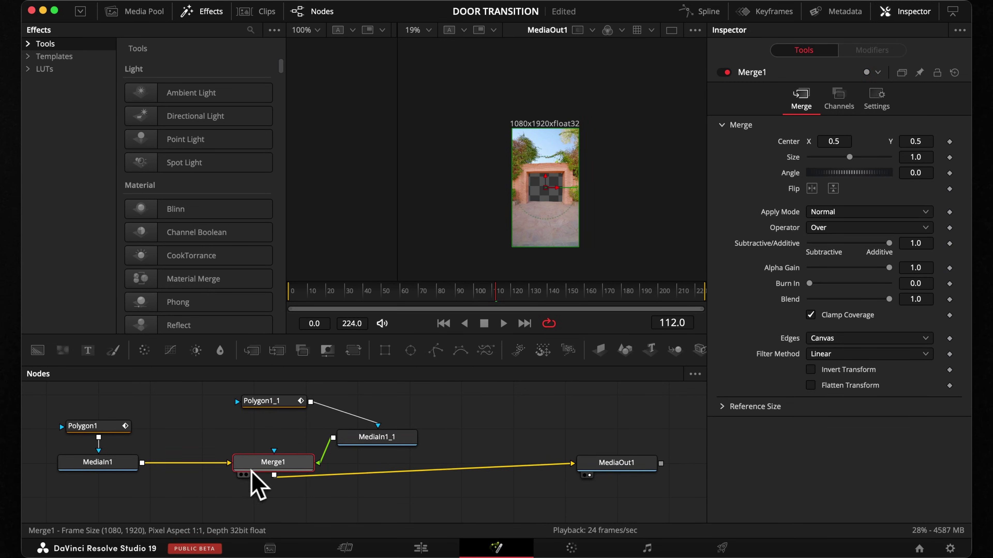
drag(251, 471, 290, 478)
drag(396, 443, 329, 444)
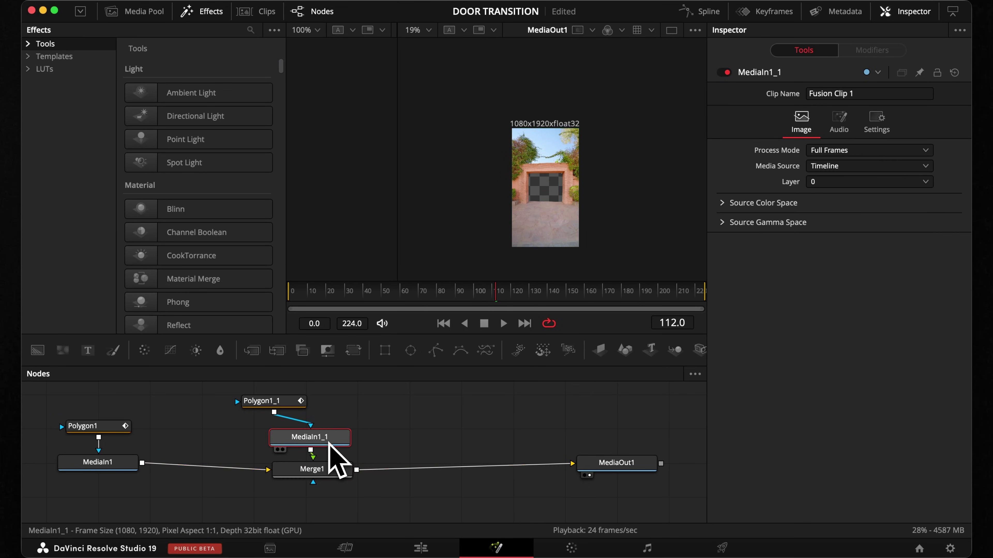
drag(289, 406, 328, 405)
drag(326, 470, 323, 476)
Disable Invert on the Polygon1_1 mask so the duplicated branch contains only the door
click(313, 402)
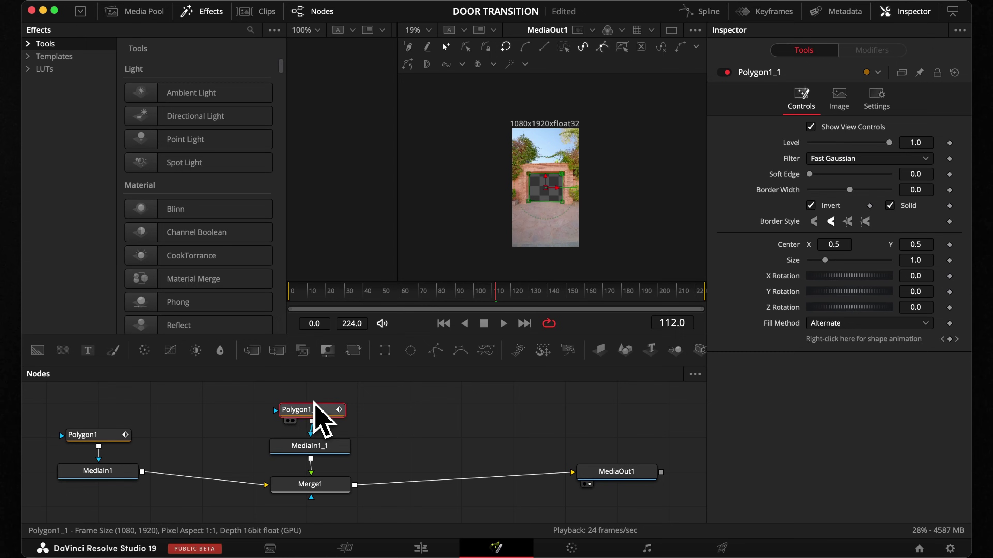
click(809, 206)
scroll(582, 260, up, 2)
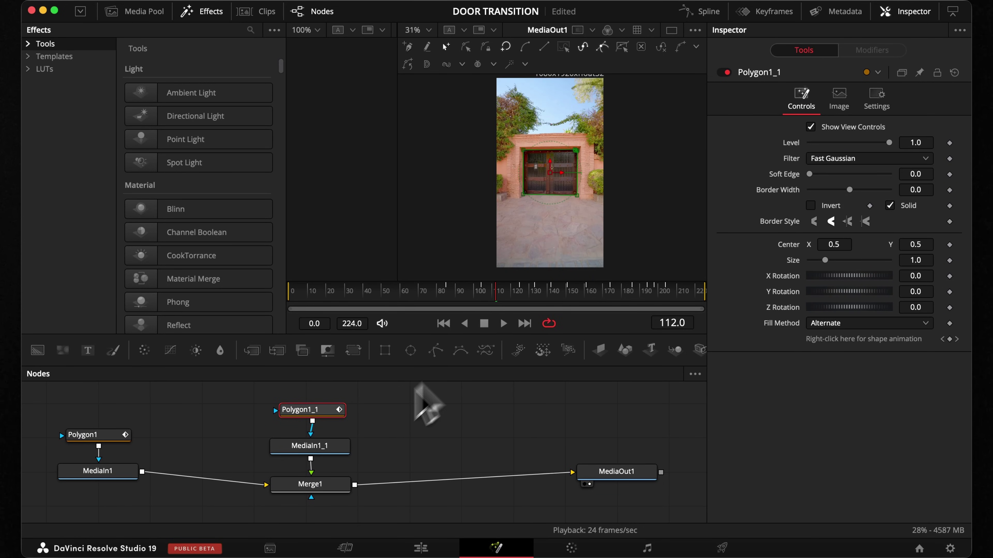
Add a Transform (Xf) node between MediaIn1_1 and Merge1
click(336, 445)
key(shift+space)
text(t)
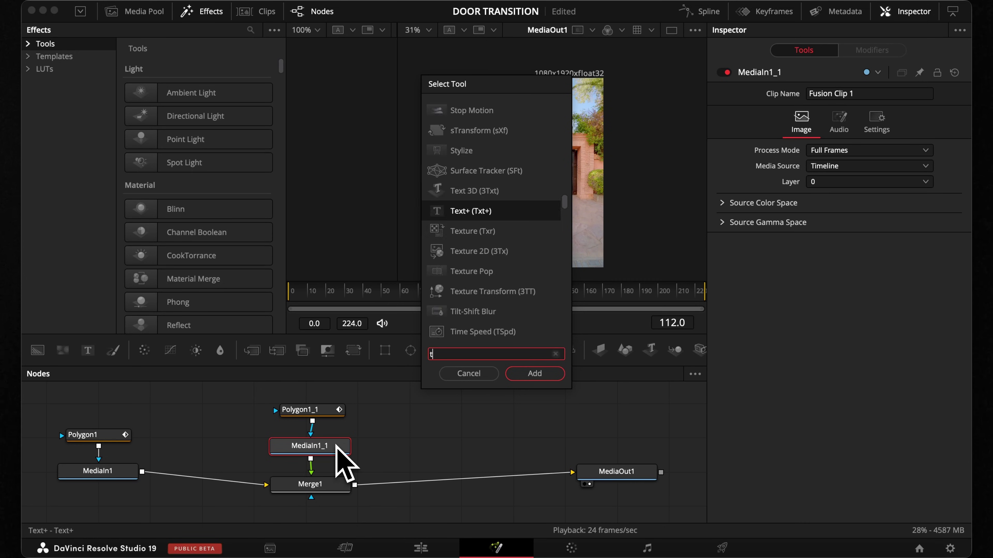
text(rans)
click(511, 210)
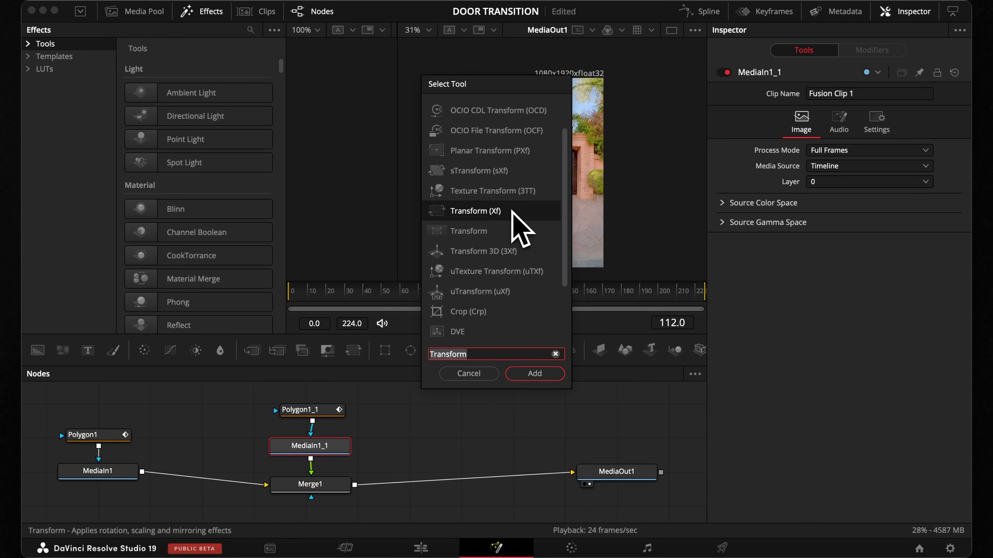
click(535, 373)
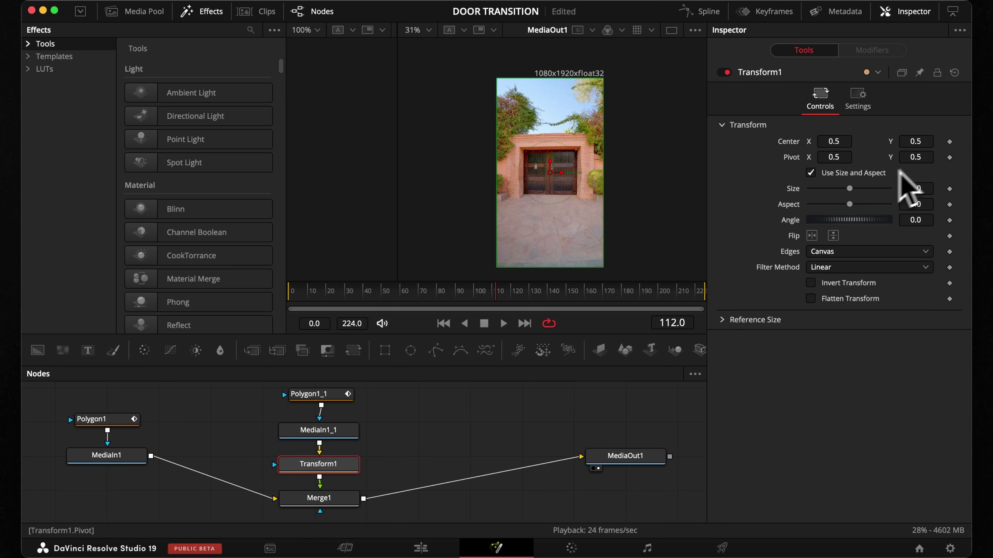
Keyframe the Transform node's Center at X 0.5, Y 0.5 on frame 98
drag(924, 143, 430, 144)
key(super+z)
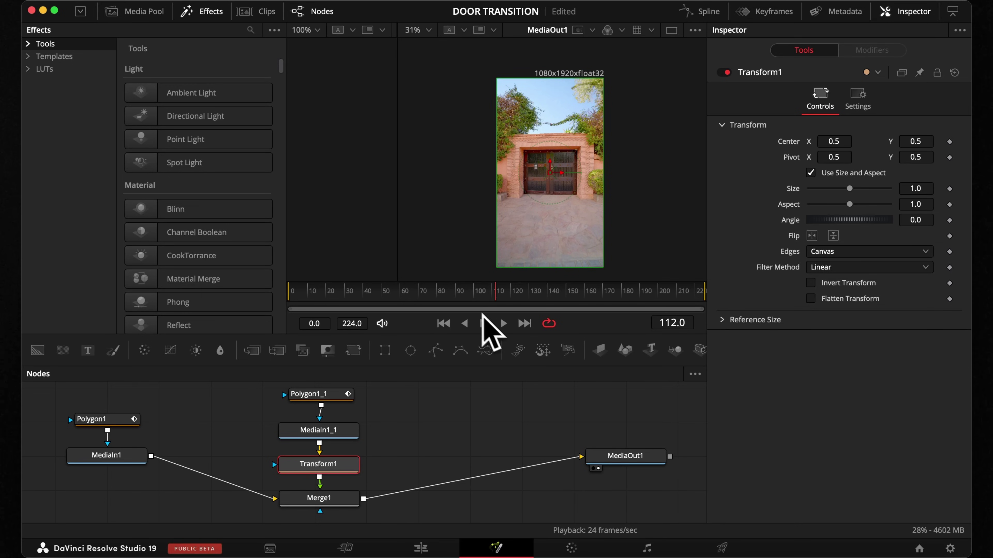
mouse_move(482, 291)
mouse_down()
mouse_move(552, 288)
mouse_move(459, 299)
mouse_move(477, 299)
mouse_up()
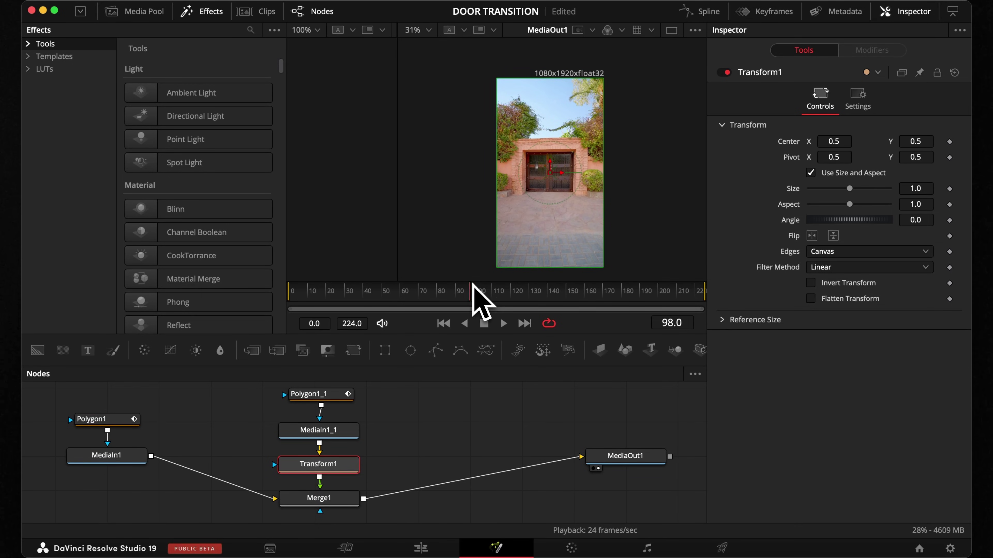
click(950, 142)
At frame 154, raise the door by setting the Transform node's Center Y to 0.921
click(493, 300)
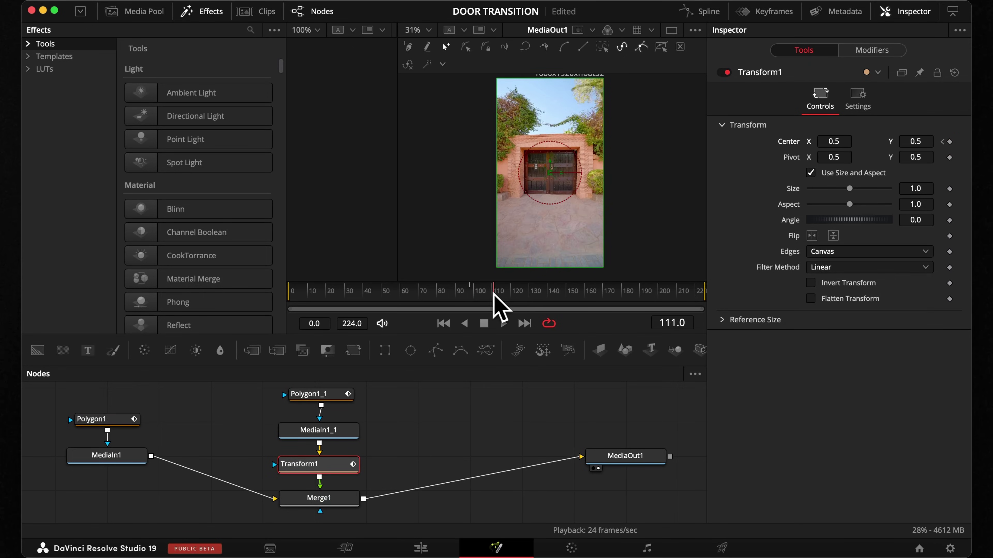
drag(493, 301, 573, 300)
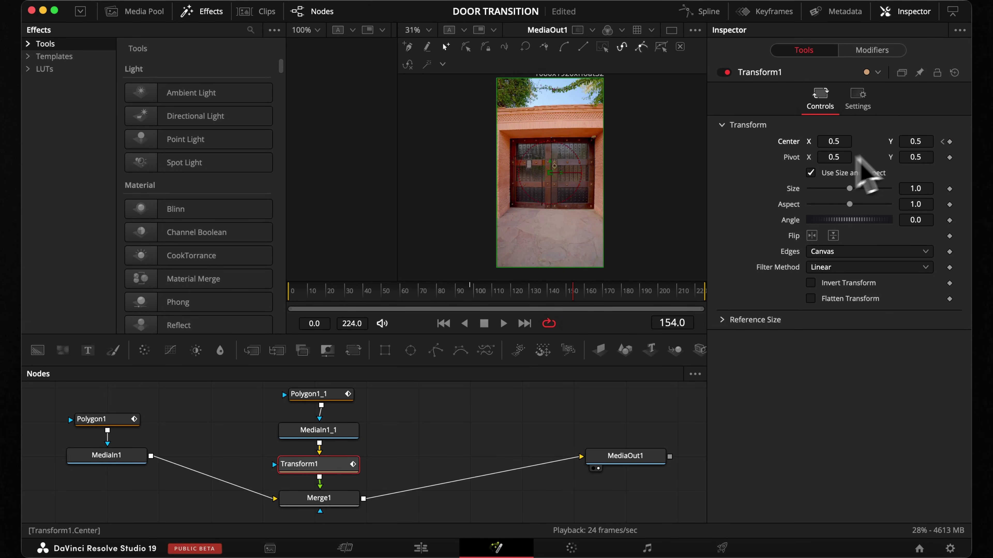
drag(911, 141, 719, 158)
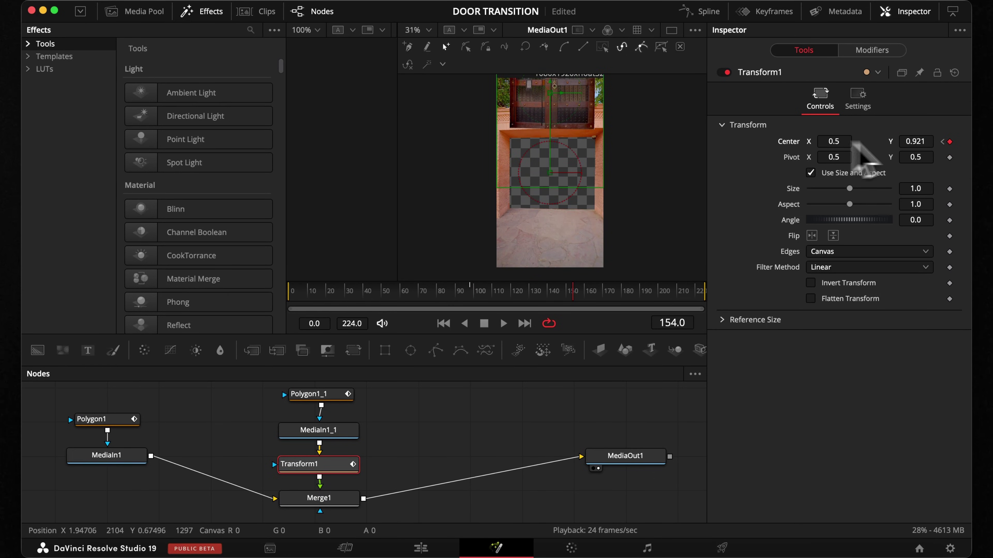
Play and scrub through the rising door animation to examine how the door overlaps the wall above the opening
click(482, 292)
key(space)
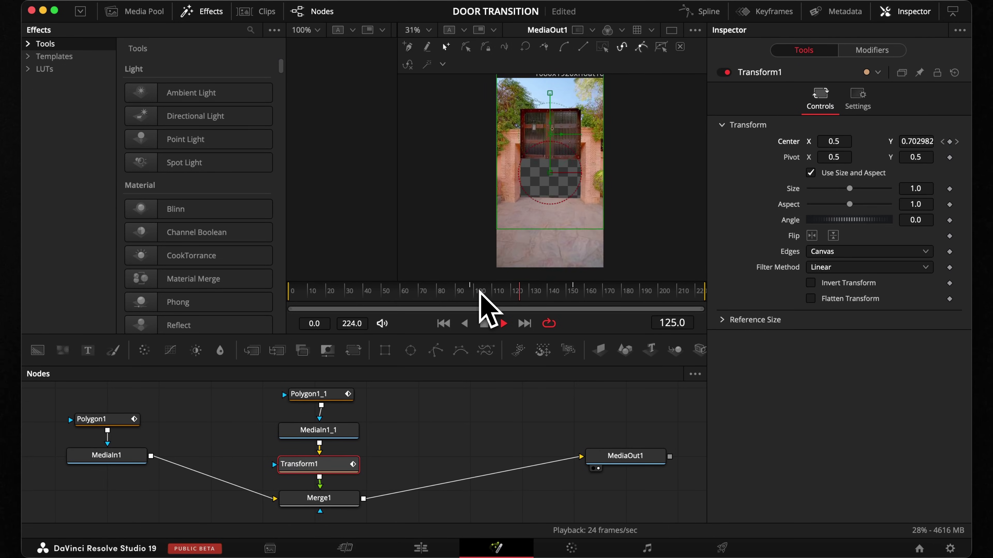
click(510, 291)
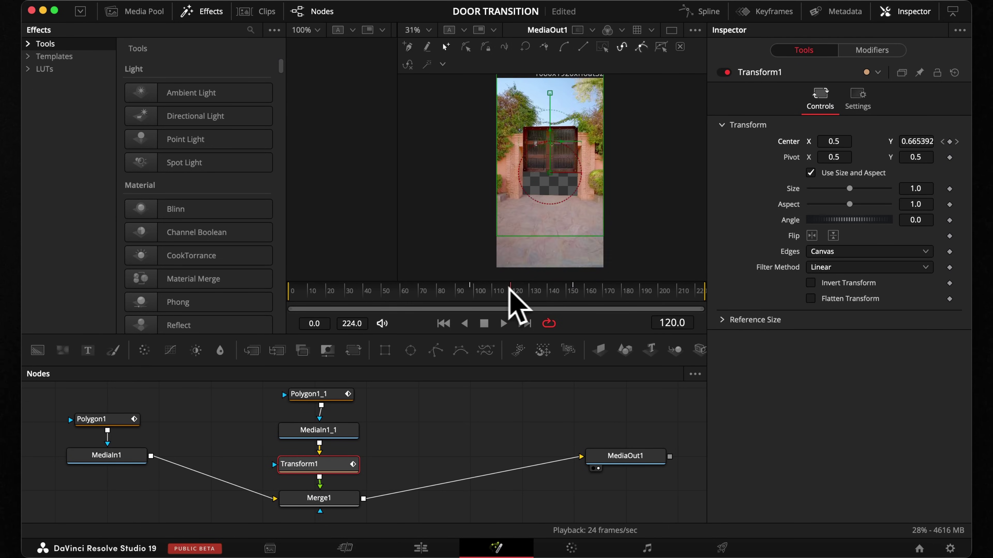
drag(510, 291, 528, 291)
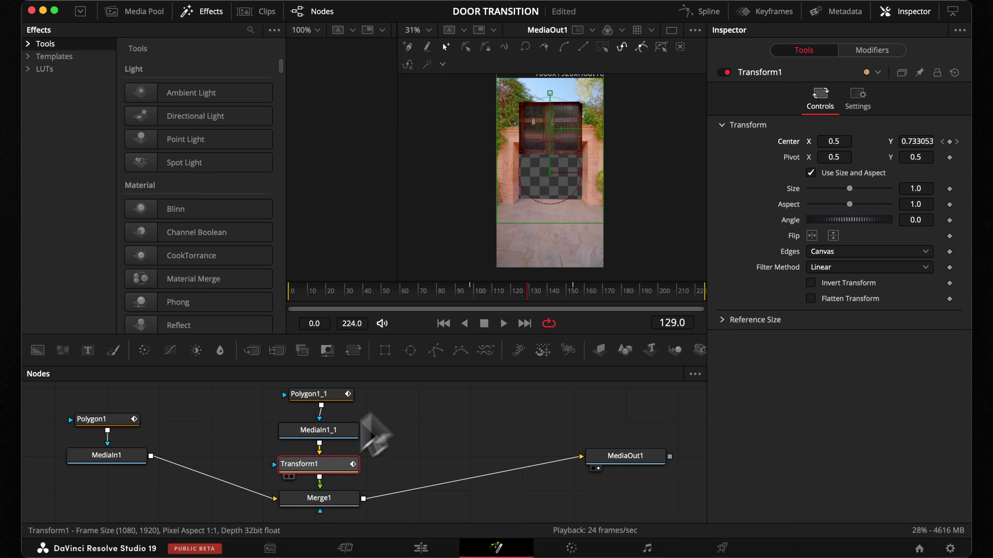
Swap the inputs of Merge1 so the door passes behind the wall, and play back the result
click(301, 497)
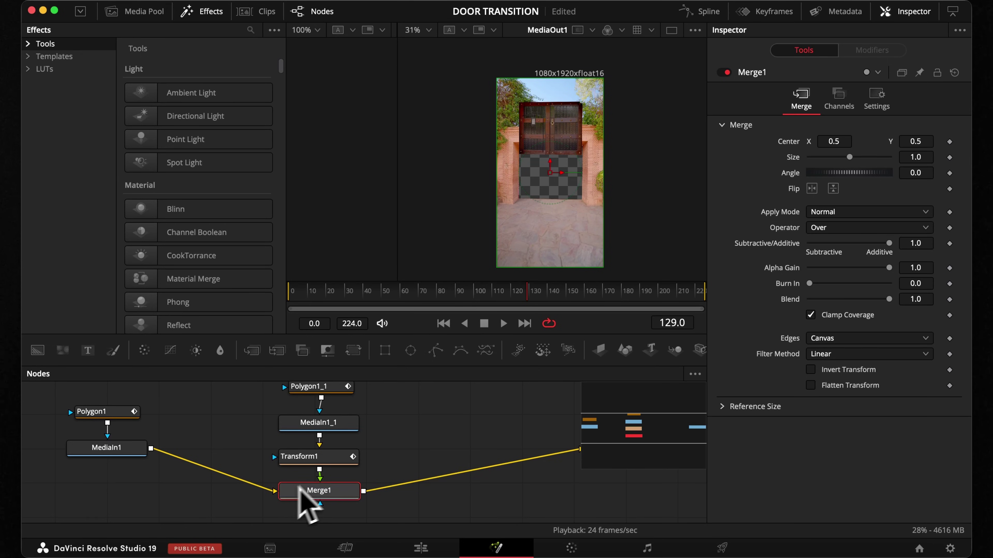
right_click(324, 493)
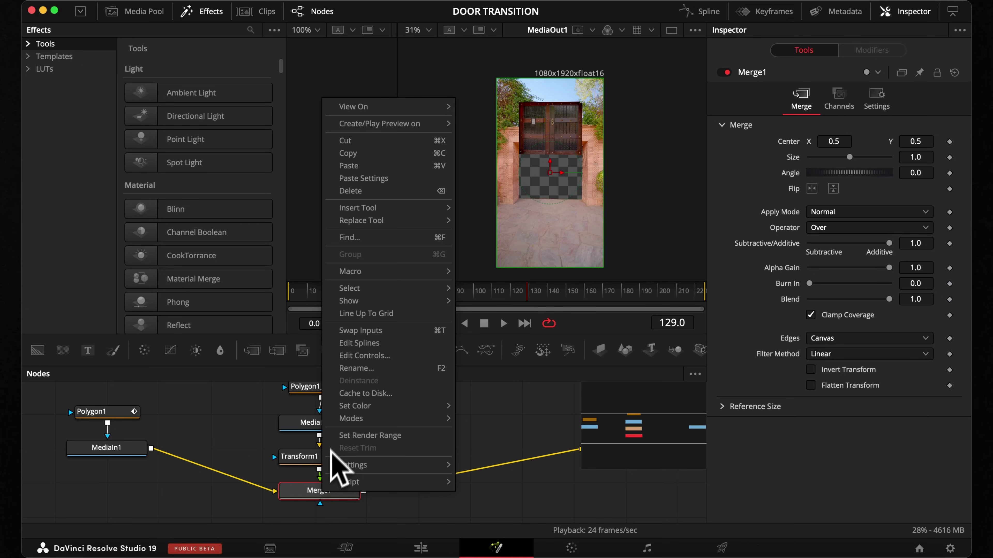
click(361, 330)
key(space)
On the Edit page, show the retime controls for Fusion Clip 1 and speed the clip up to 148%
click(429, 548)
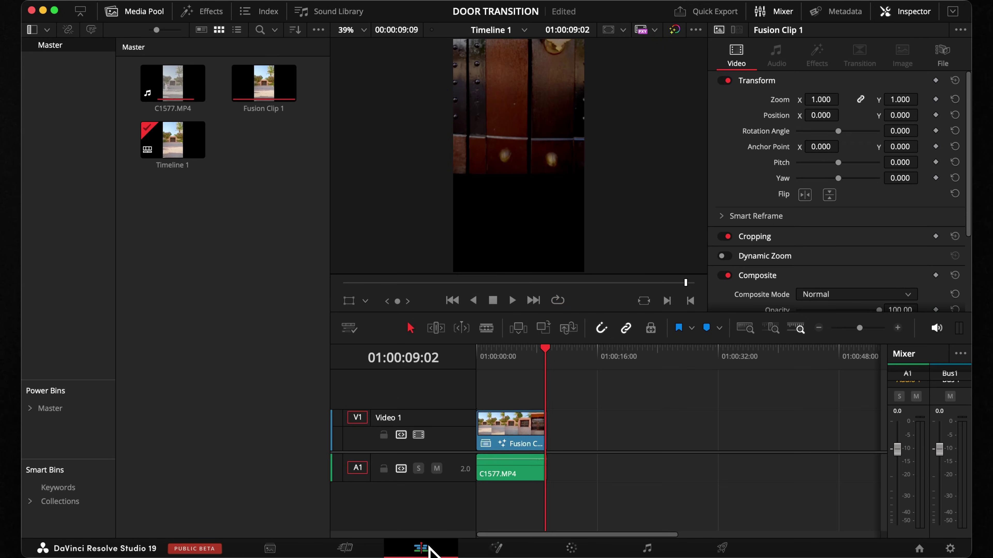
drag(524, 395, 516, 369)
key(super+r)
drag(544, 406, 523, 404)
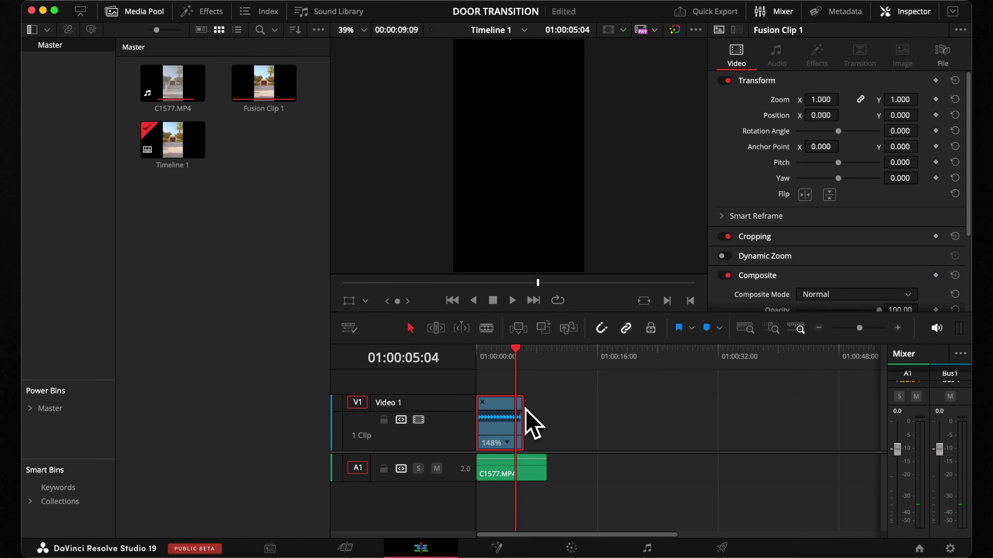
Play back the sped-up Fusion Clip 1, reverse its speed change direction, and scrub through the result
click(494, 364)
key(space)
key(space)
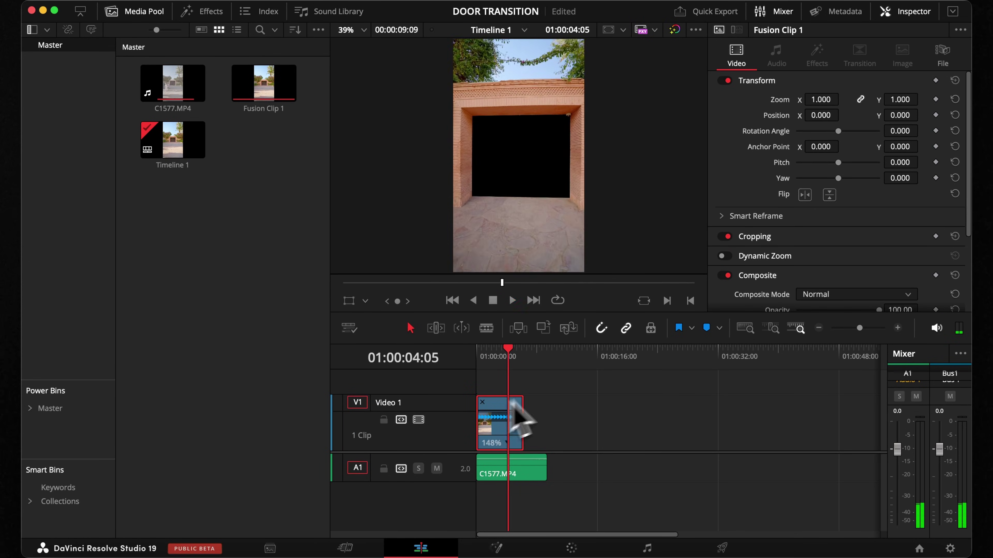
scroll(798, 266, down, 5)
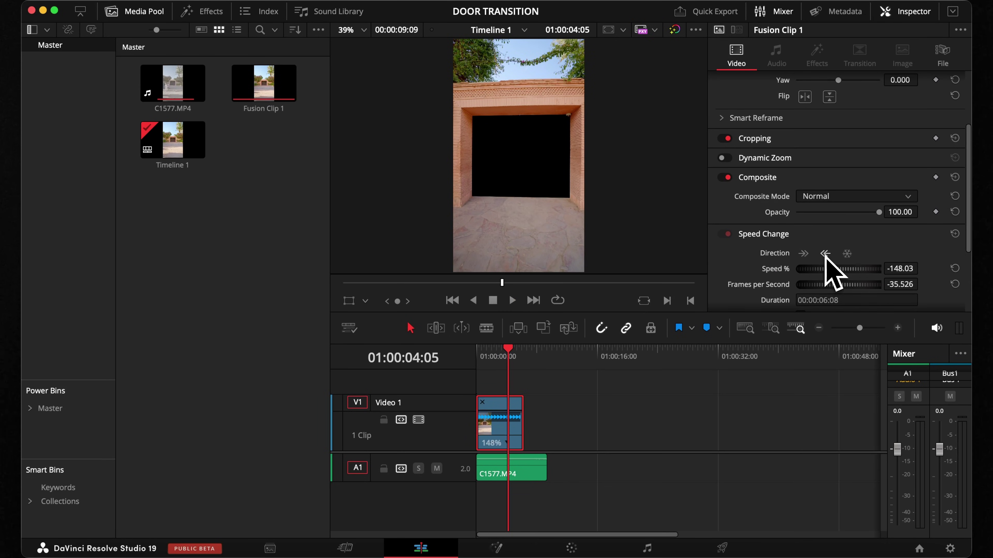
click(824, 253)
drag(508, 364, 497, 366)
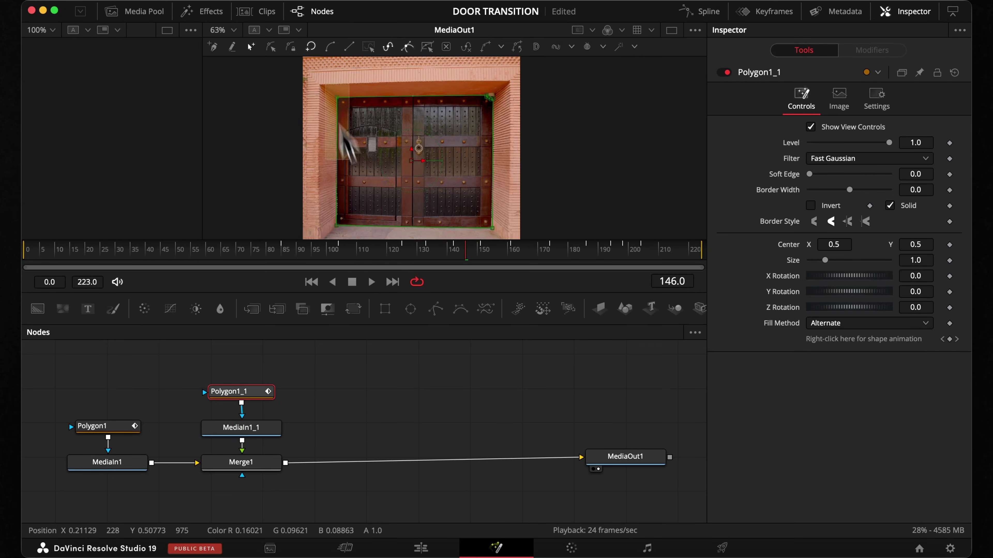
Narrow the Polygon1_1 mask to the right door panel, and duplicate it with MediaIn1_1, merging the copy after Merge1
drag(344, 227, 413, 226)
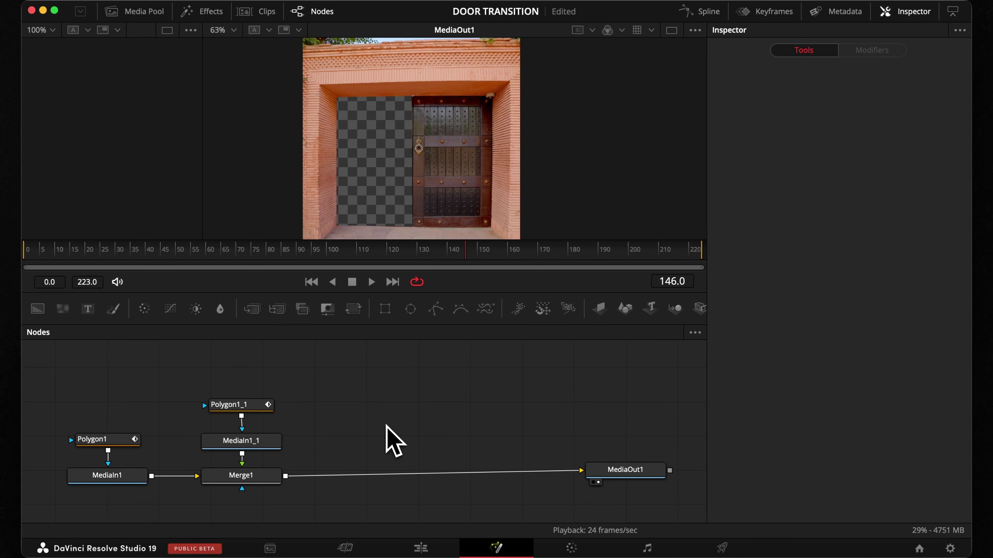
drag(402, 388, 229, 463)
key(super+c)
click(432, 409)
key(super+v)
drag(477, 411, 286, 476)
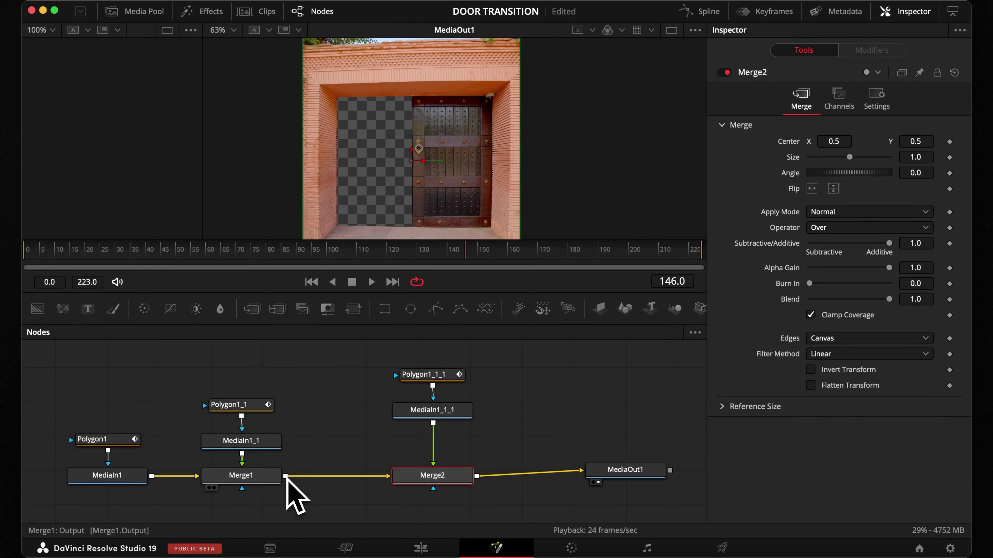
Reshape the Polygon1_1_1 mask to cover only the left door panel, and add a DVE node after MediaIn1_1_1
click(431, 375)
drag(385, 81, 428, 230)
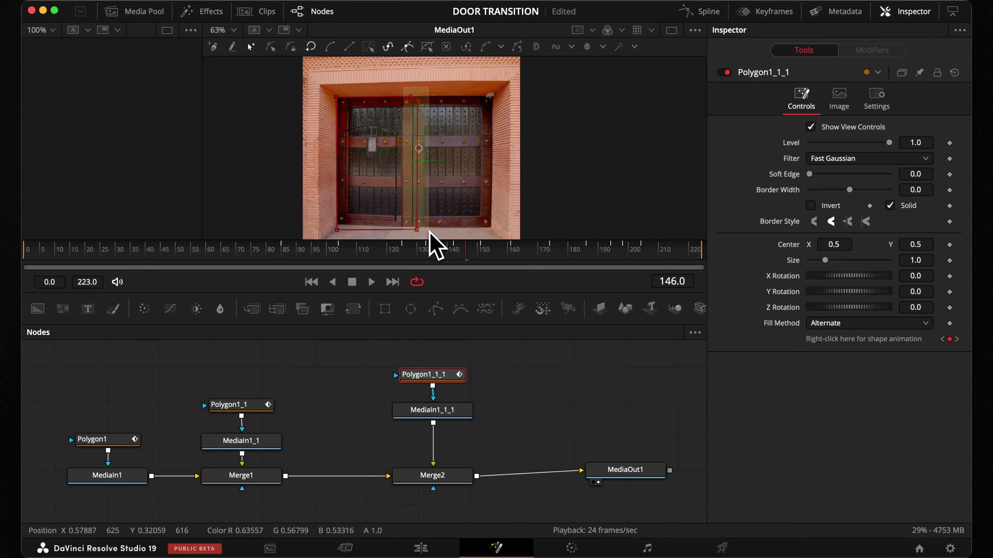
click(461, 411)
key(shift+space)
text(DVE)
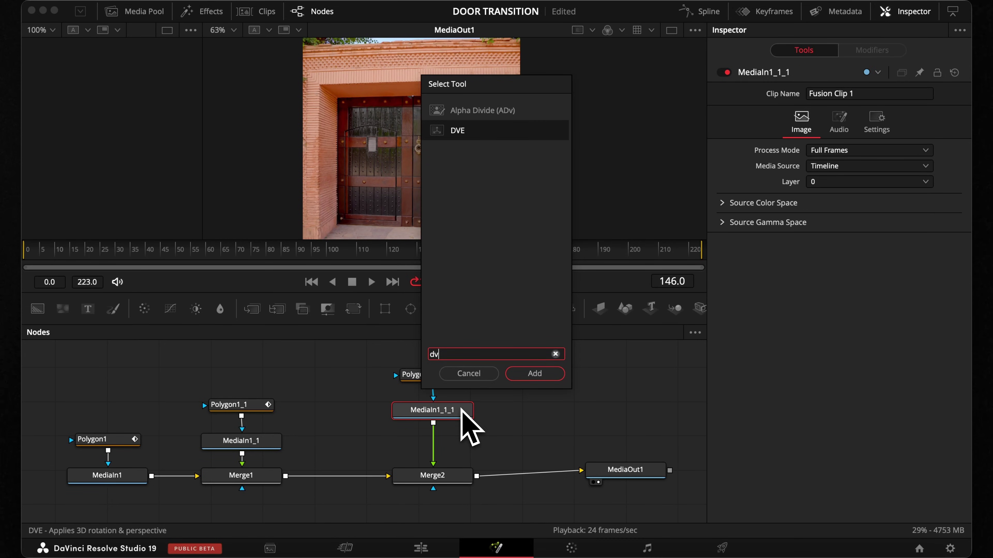
click(547, 375)
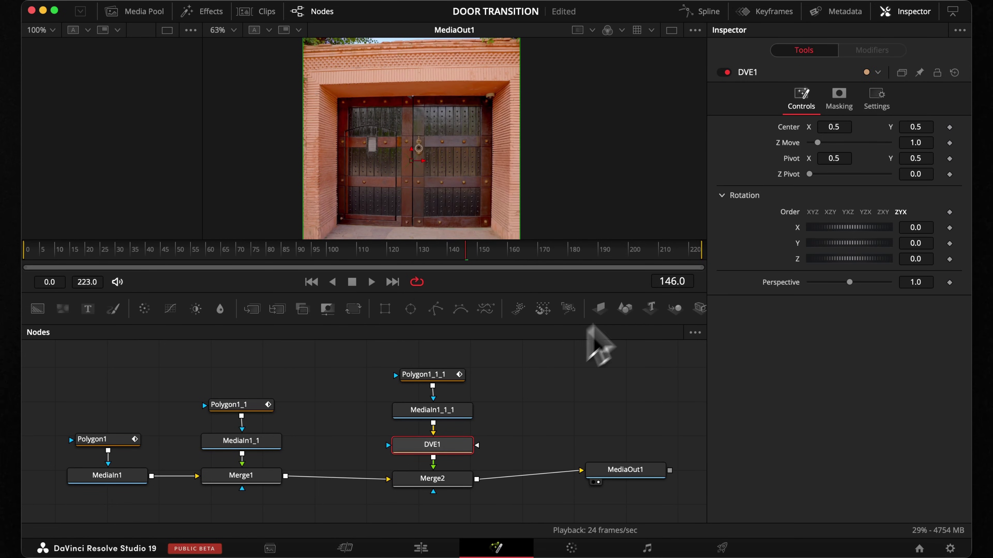
Move DVE1's pivot to the left door's hinge edge at about X 0.234, Y 0.499, keyframe it at frame 146, and go to frame 105
drag(834, 155, 625, 155)
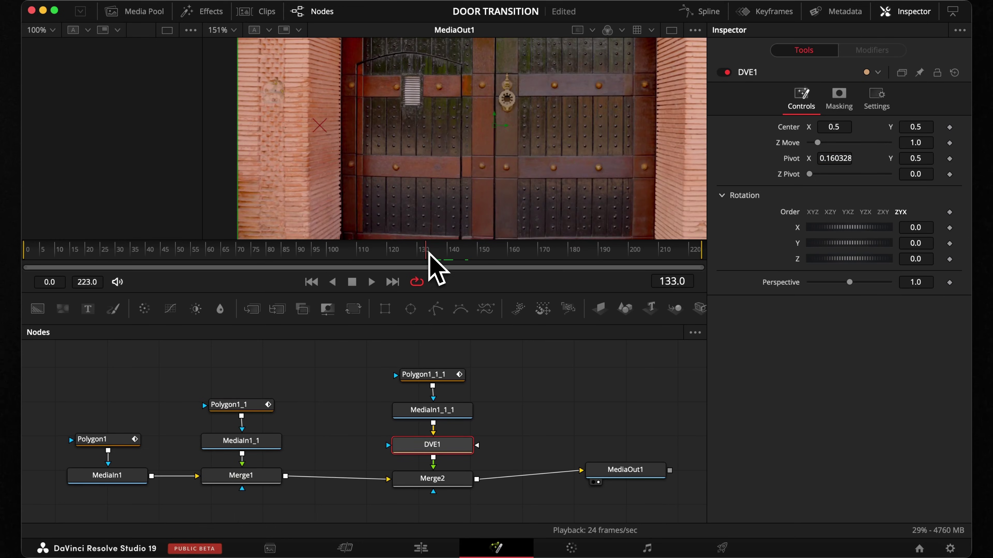
drag(319, 128, 358, 127)
click(950, 159)
click(391, 250)
drag(375, 250, 348, 250)
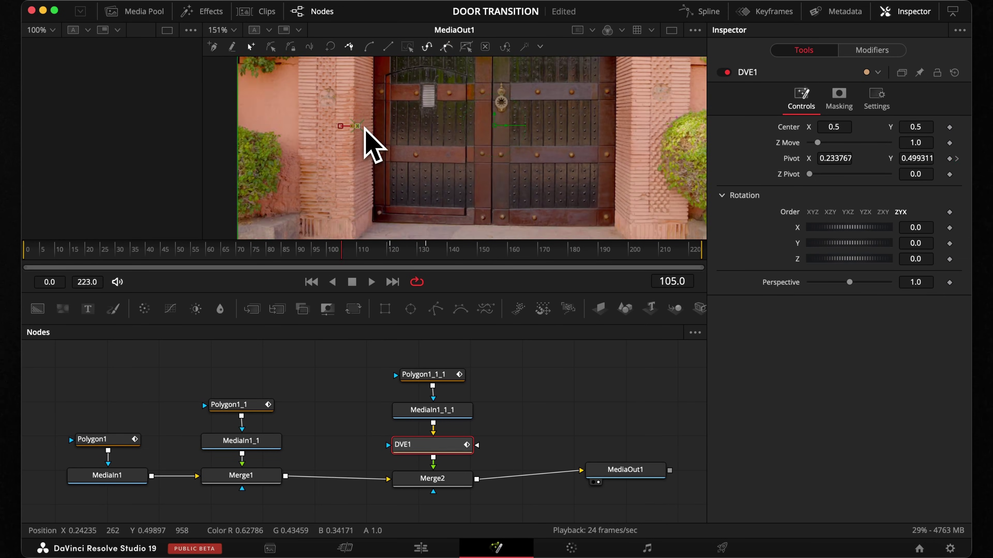